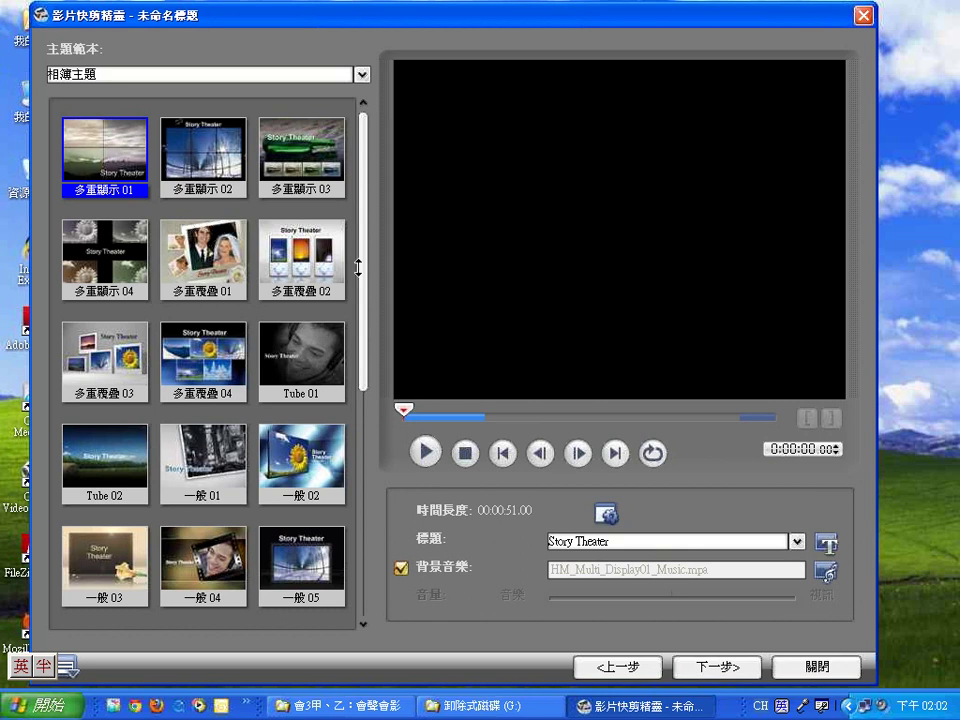
Choose the 多重覆疊 01 album template and scrub its preview from the opening through to The End title
{"action": "left_click", "coordinate": [236, 265]}
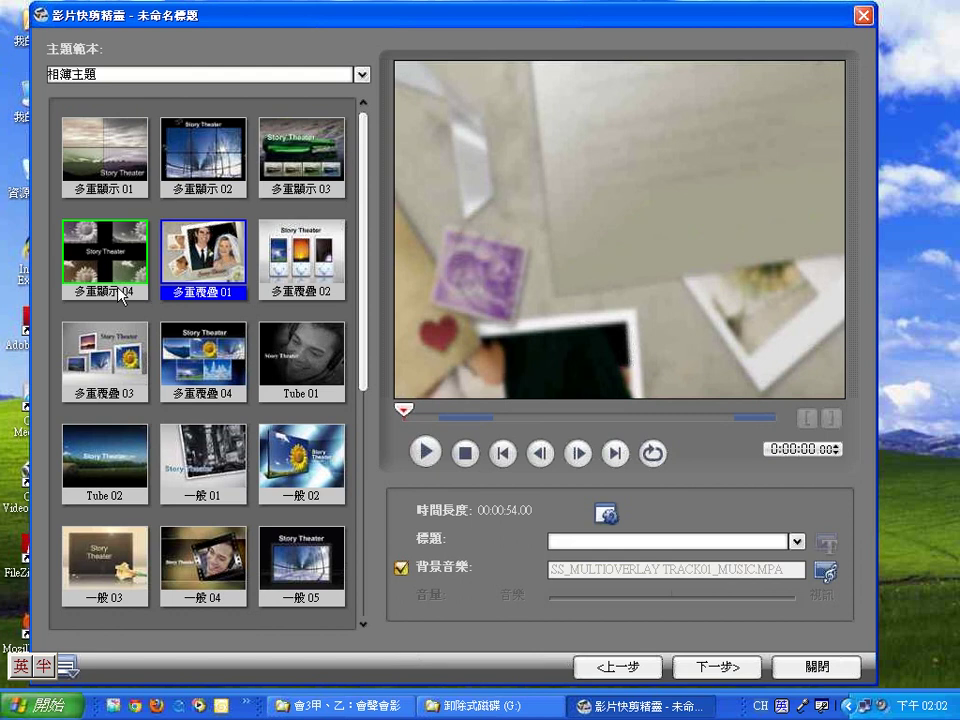
{"action": "left_click_drag", "start_coordinate": [418, 415], "coordinate": [423, 412]}
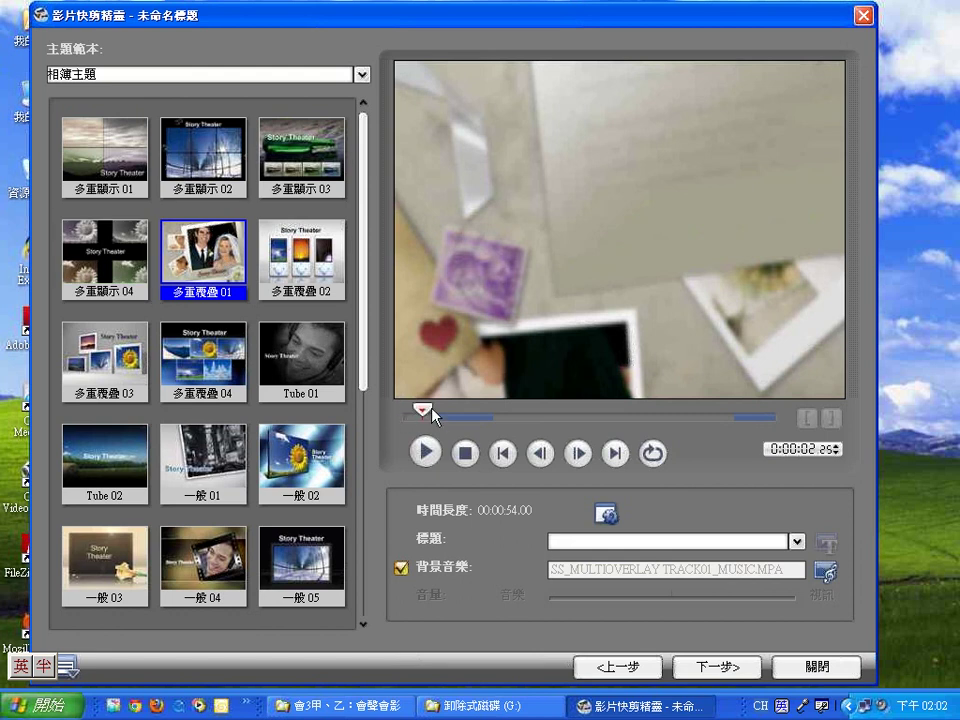
{"action": "left_click", "coordinate": [457, 413]}
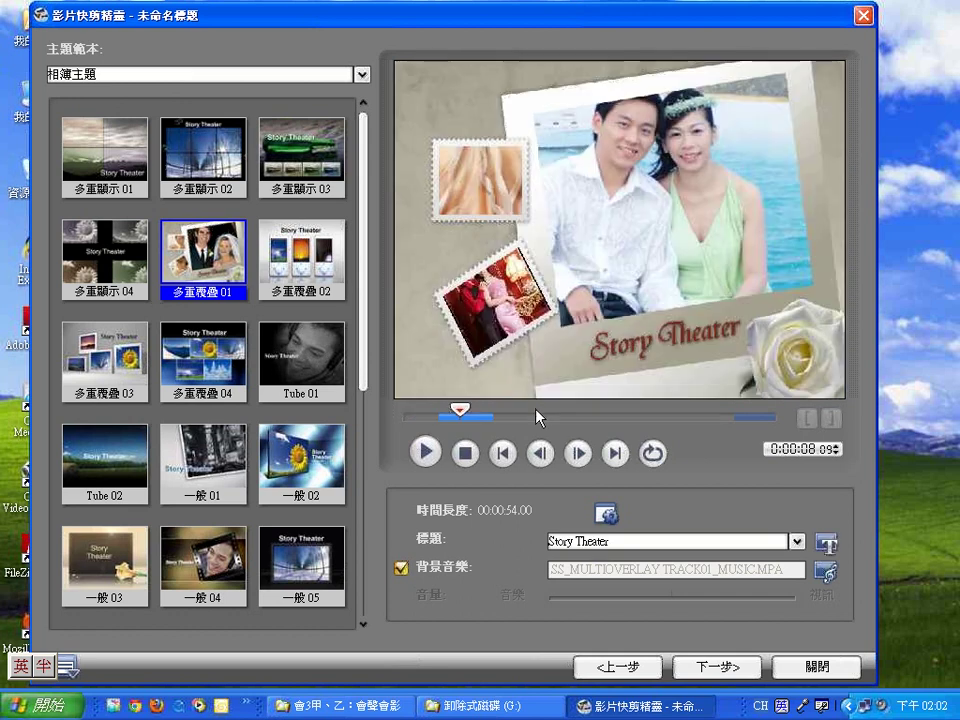
{"action": "left_click", "coordinate": [542, 413]}
{"action": "left_click", "coordinate": [609, 413]}
{"action": "left_click_drag", "start_coordinate": [650, 413], "coordinate": [762, 412]}
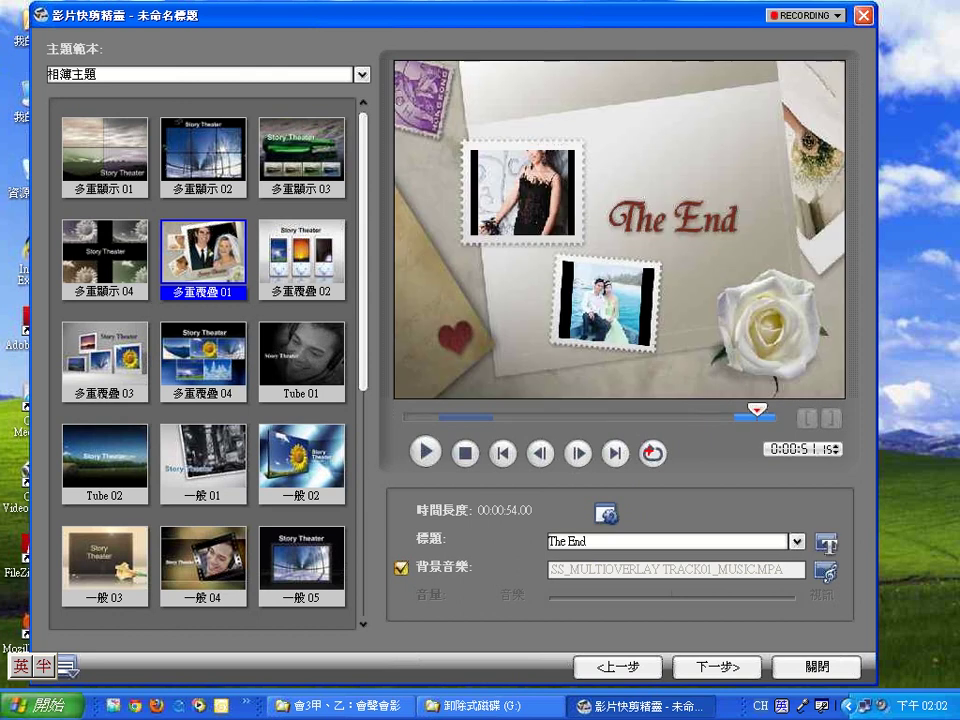
{"action": "left_click_drag", "start_coordinate": [437, 438], "coordinate": [493, 427]}
{"action": "mouse_move", "coordinate": [455, 382]}
{"action": "left_mouse_down"}
{"action": "mouse_move", "coordinate": [412, 428]}
{"action": "mouse_move", "coordinate": [500, 412]}
{"action": "left_mouse_up"}
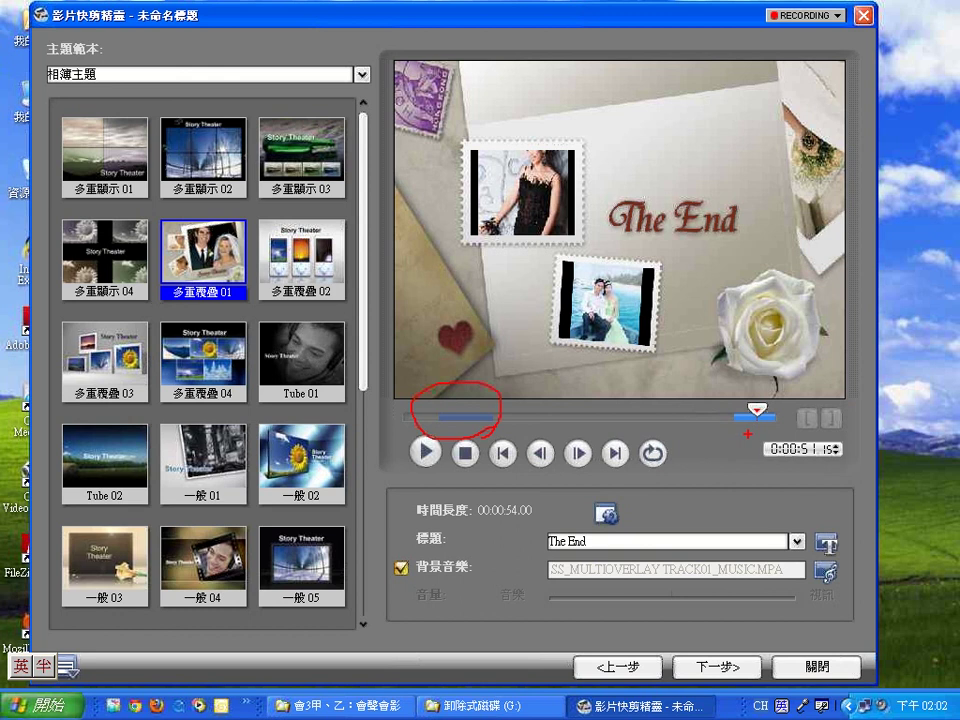
{"action": "mouse_move", "coordinate": [750, 438]}
{"action": "left_mouse_down"}
{"action": "mouse_move", "coordinate": [741, 405]}
{"action": "mouse_move", "coordinate": [727, 432]}
{"action": "left_mouse_up"}
{"action": "left_click_drag", "start_coordinate": [498, 370], "coordinate": [546, 357]}
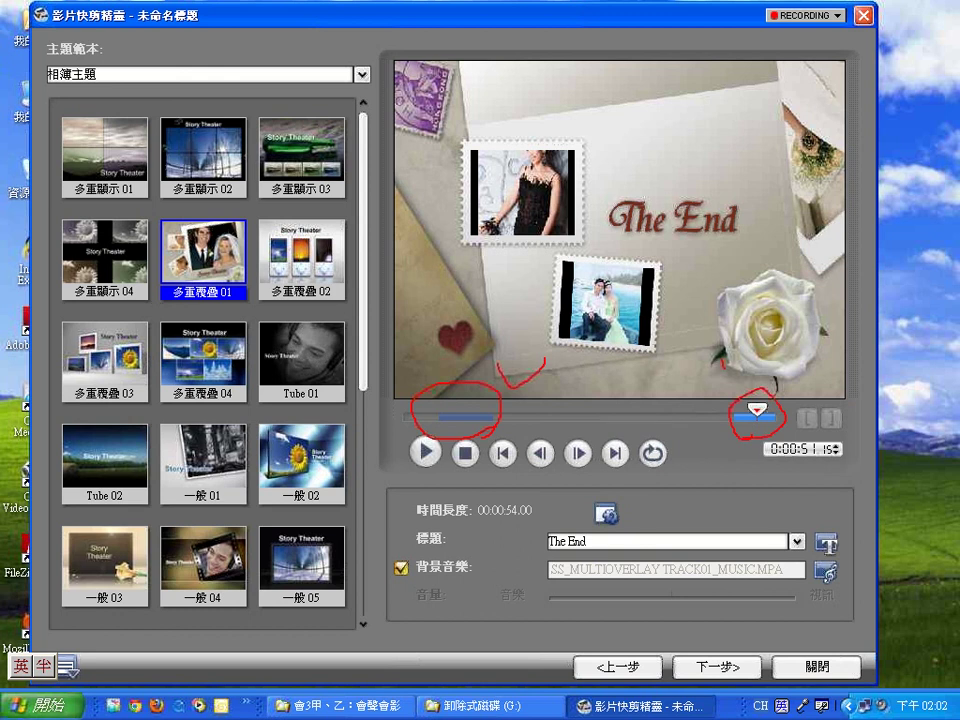
{"action": "left_click_drag", "start_coordinate": [723, 372], "coordinate": [796, 325]}
{"action": "mouse_move", "coordinate": [748, 238]}
{"action": "left_mouse_down"}
{"action": "mouse_move", "coordinate": [697, 248]}
{"action": "mouse_move", "coordinate": [634, 168]}
{"action": "mouse_move", "coordinate": [807, 265]}
{"action": "mouse_move", "coordinate": [749, 283]}
{"action": "left_mouse_up"}
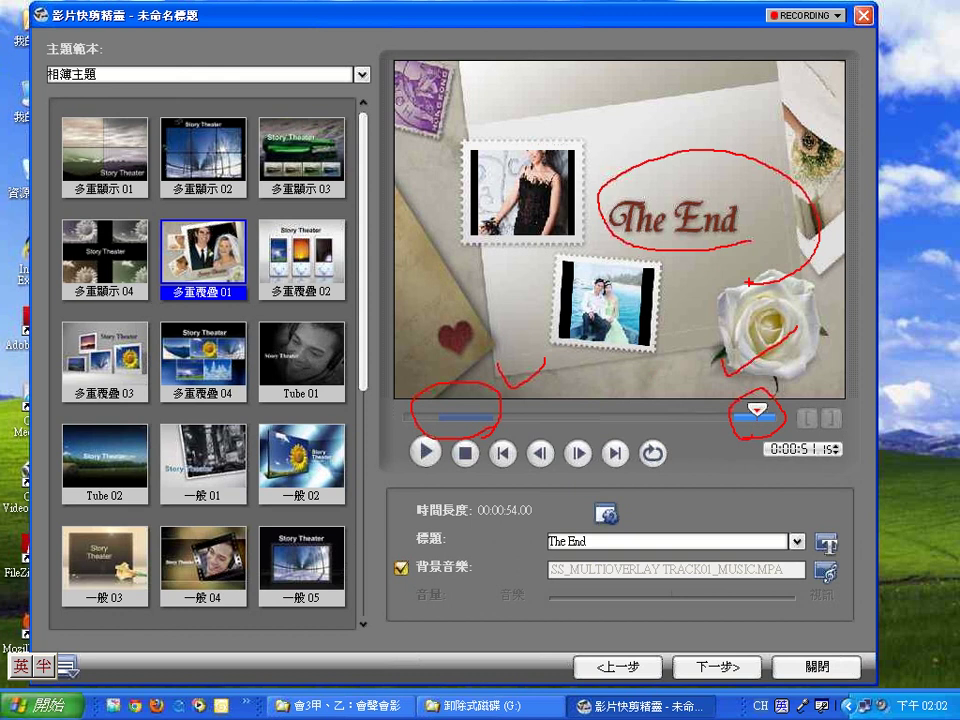
{"action": "key", "text": "Escape"}
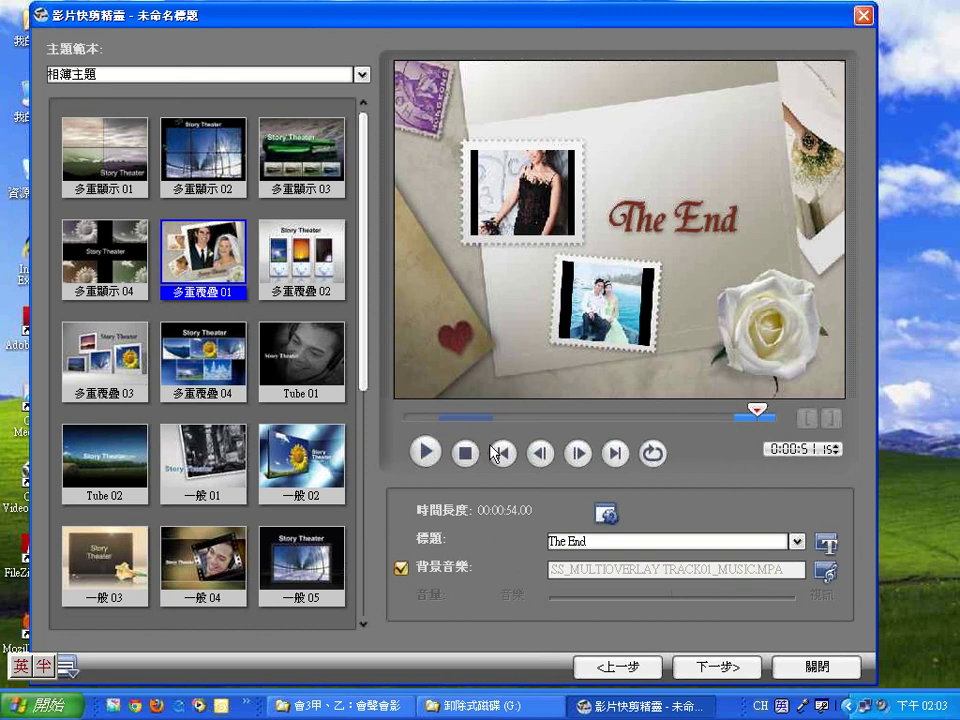
Play the 多重覆疊 01 preview from the beginning, stop it, and scrub to the end of the film
{"action": "left_click", "coordinate": [503, 453]}
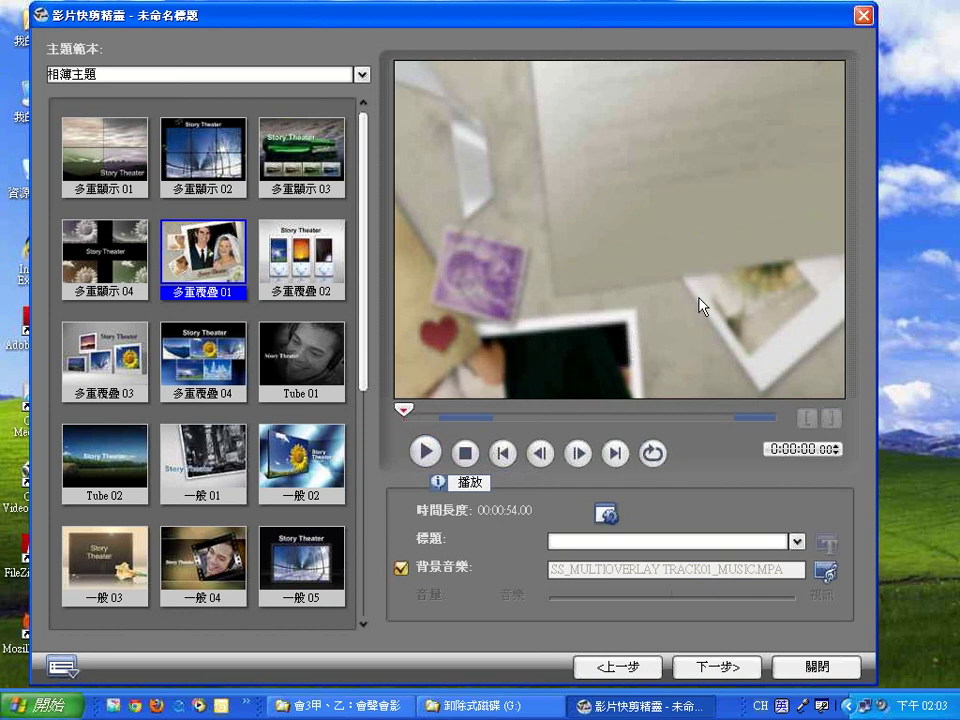
{"action": "left_click", "coordinate": [427, 452]}
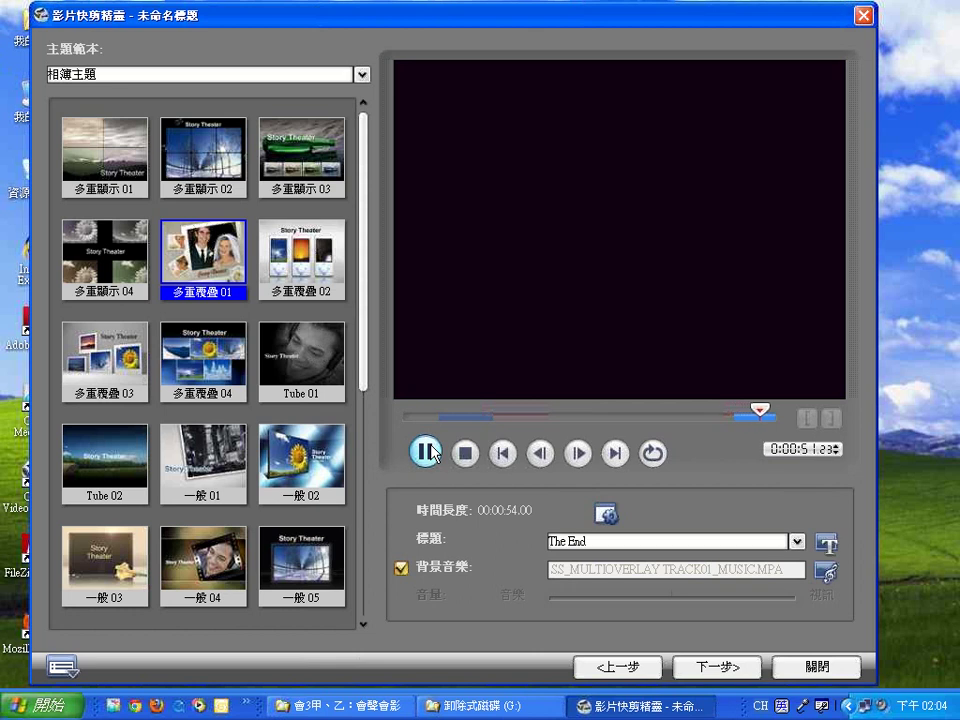
{"action": "left_click", "coordinate": [467, 454]}
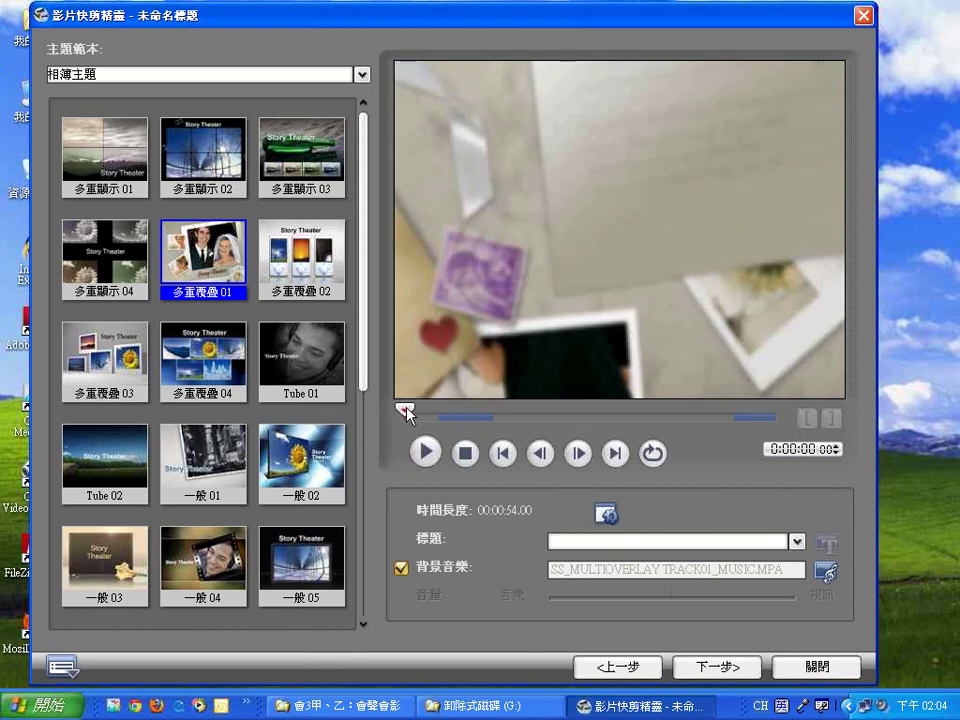
{"action": "left_click_drag", "start_coordinate": [403, 409], "coordinate": [776, 411]}
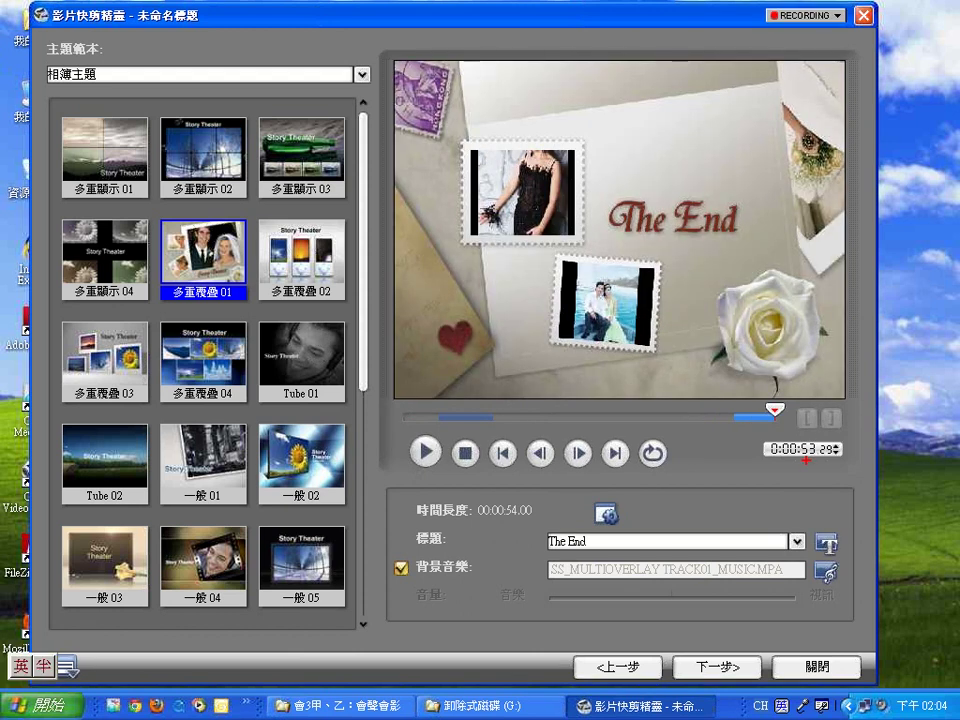
{"action": "left_click_drag", "start_coordinate": [825, 427], "coordinate": [843, 459]}
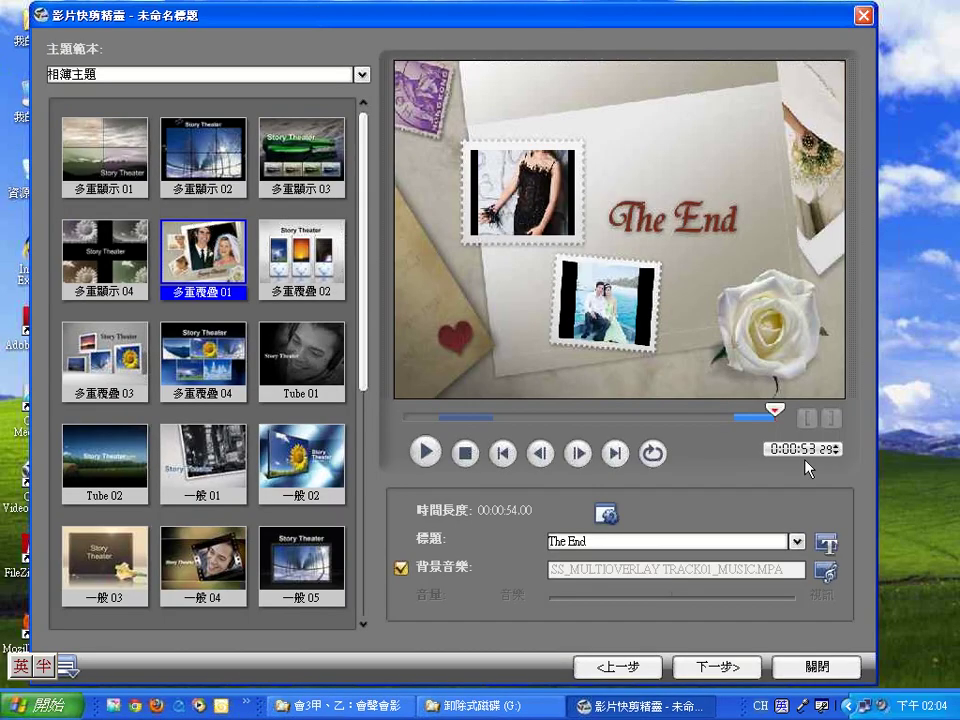
Move the preview to the opening section and open the Story Theater title text for editing
{"action": "left_click", "coordinate": [720, 414]}
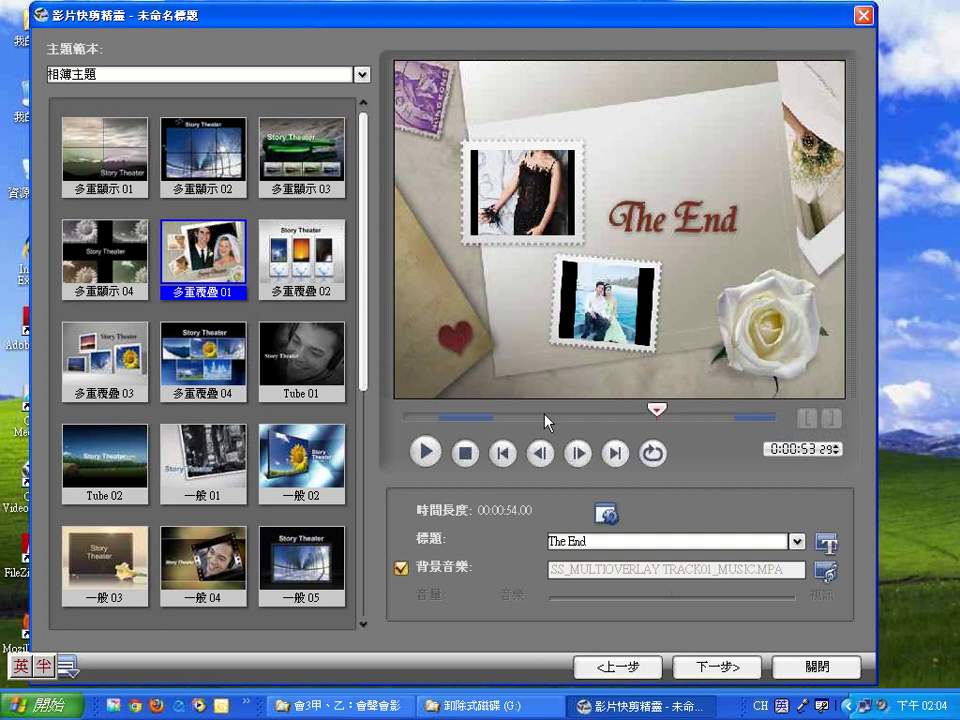
{"action": "left_click", "coordinate": [477, 420]}
{"action": "left_click", "coordinate": [471, 420]}
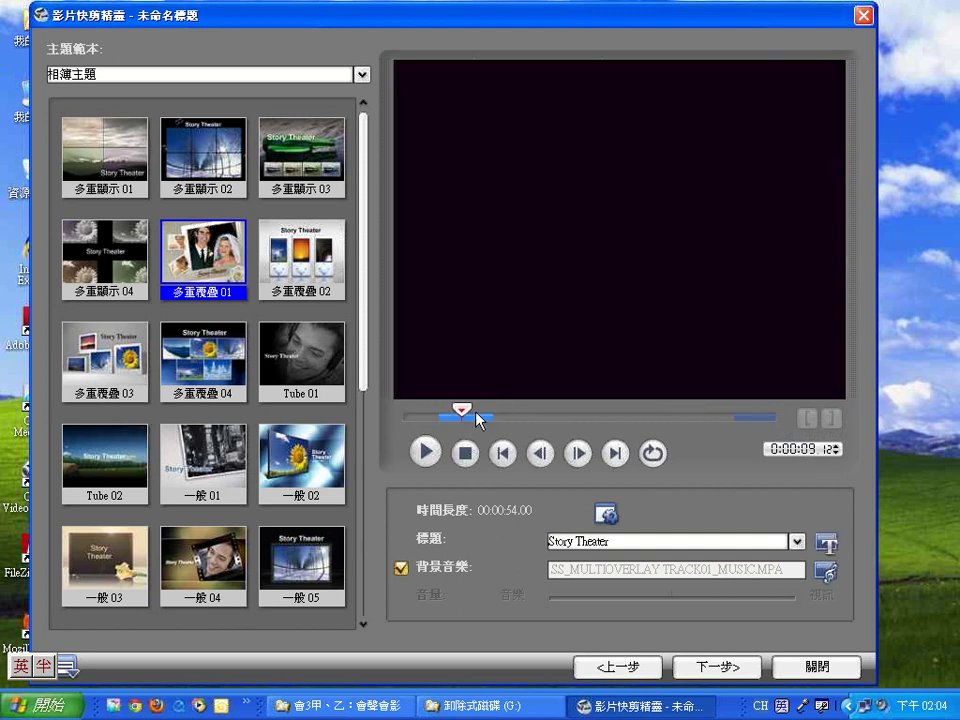
{"action": "left_click", "coordinate": [463, 412]}
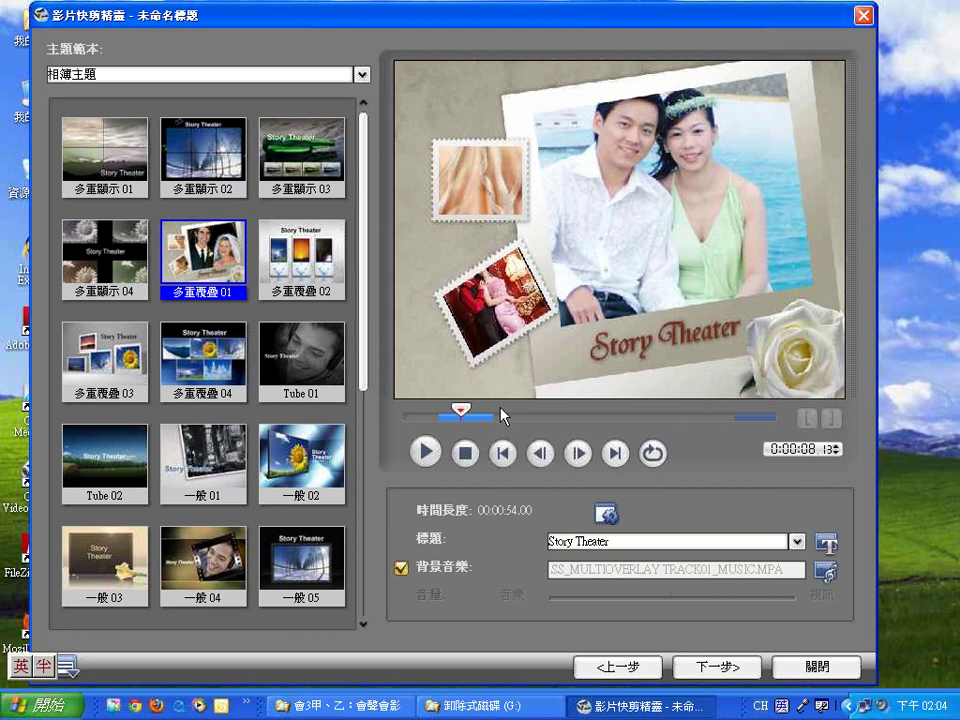
{"action": "left_click", "coordinate": [678, 342]}
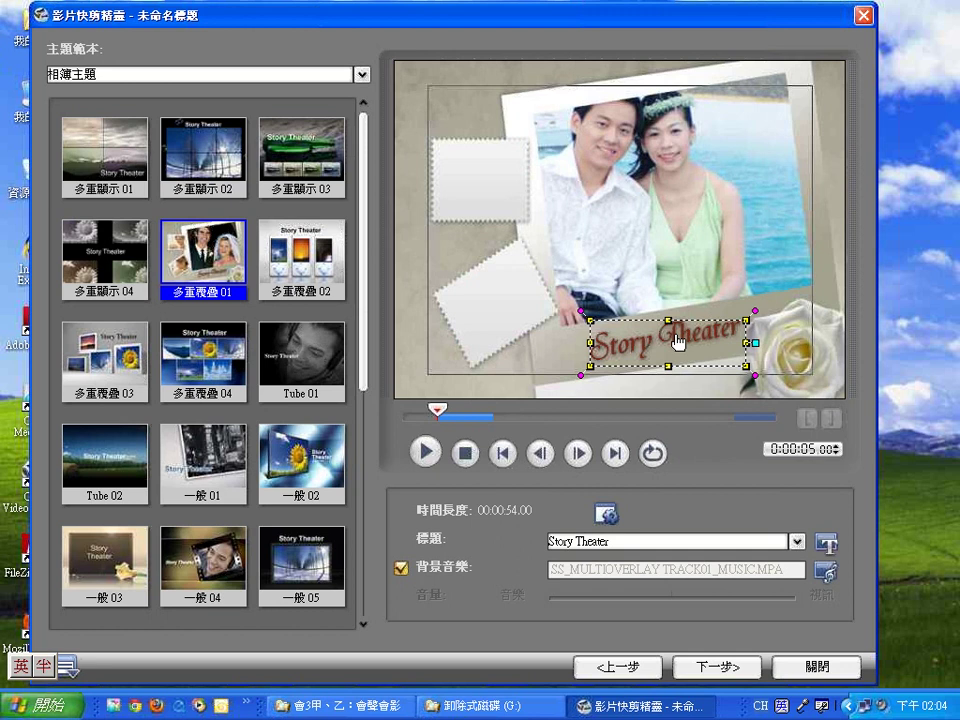
{"action": "double_click", "coordinate": [678, 342]}
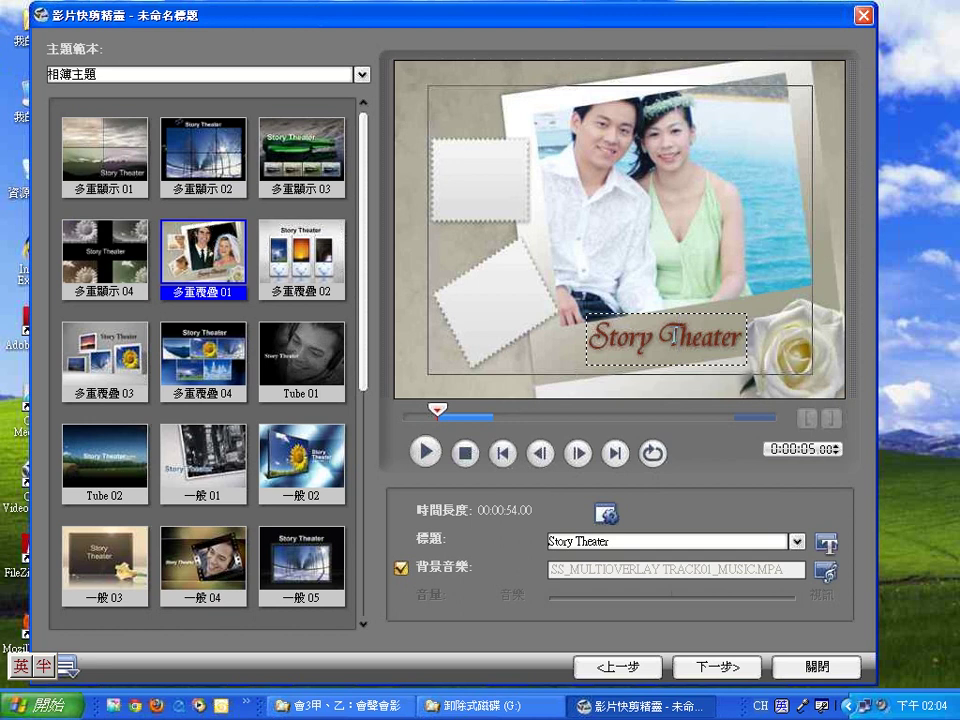
Examine the template's available titles and switch from Story Theater to The End
{"action": "left_click", "coordinate": [611, 543]}
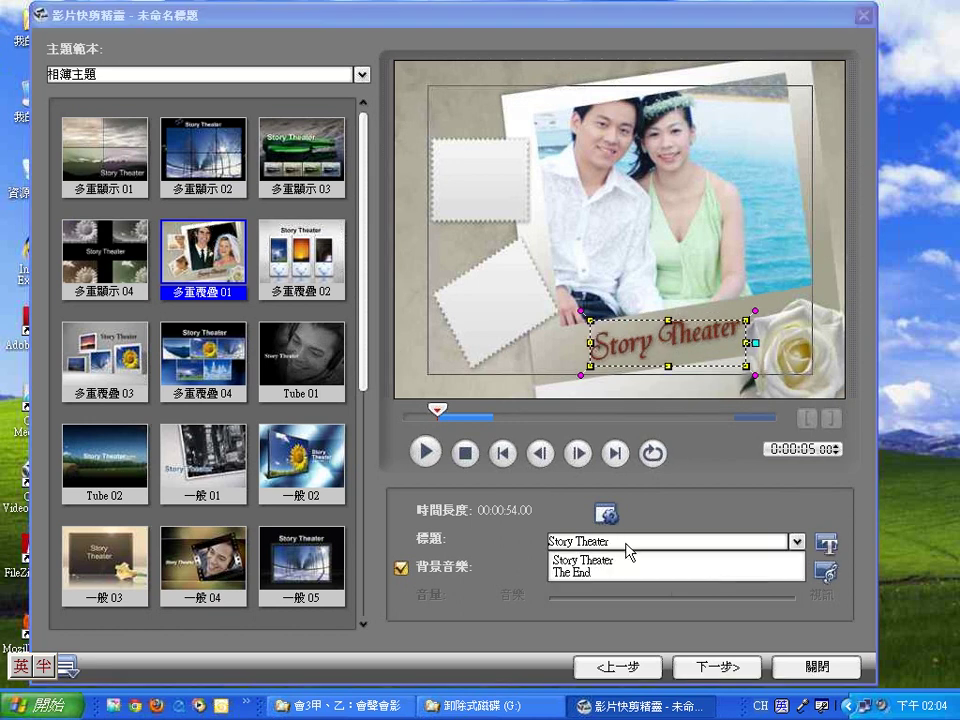
{"action": "left_click", "coordinate": [692, 355]}
{"action": "left_click", "coordinate": [692, 350]}
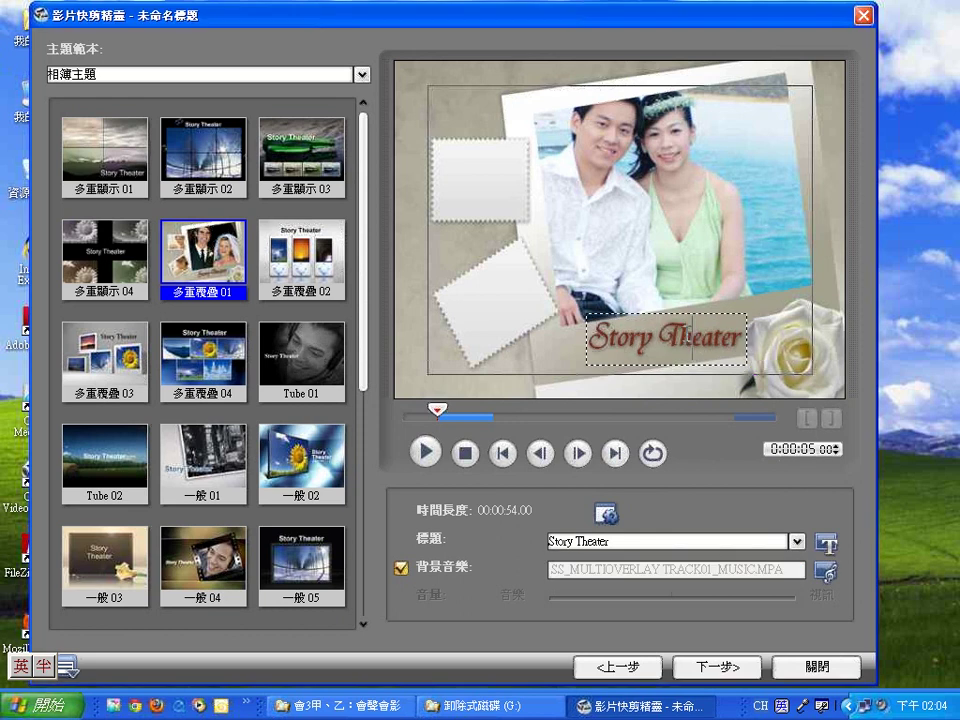
{"action": "left_click", "coordinate": [788, 543]}
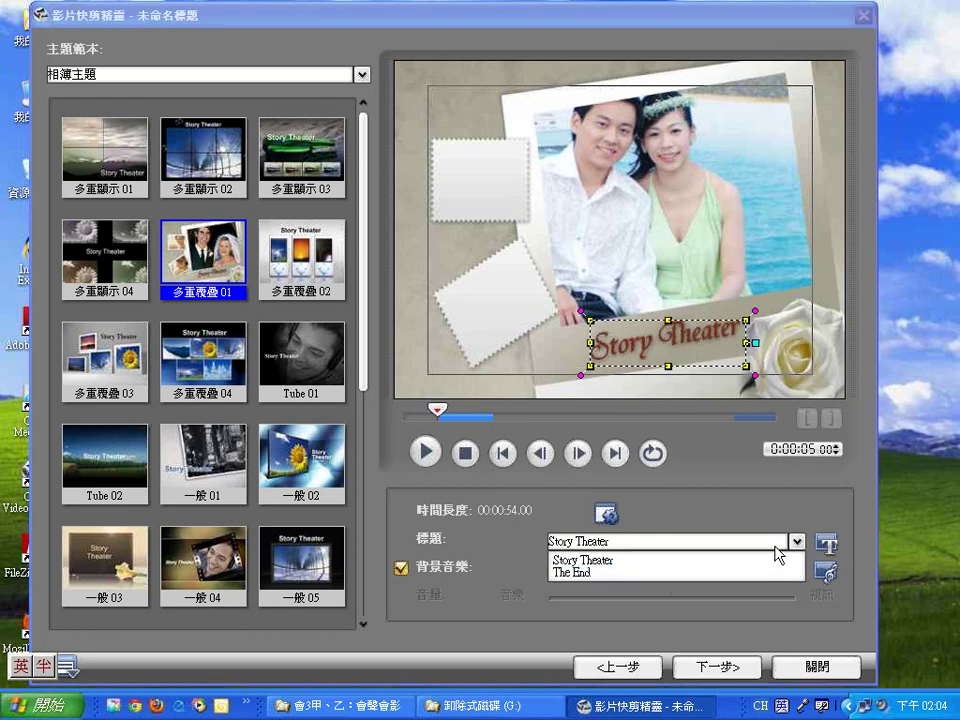
{"action": "left_click", "coordinate": [745, 574]}
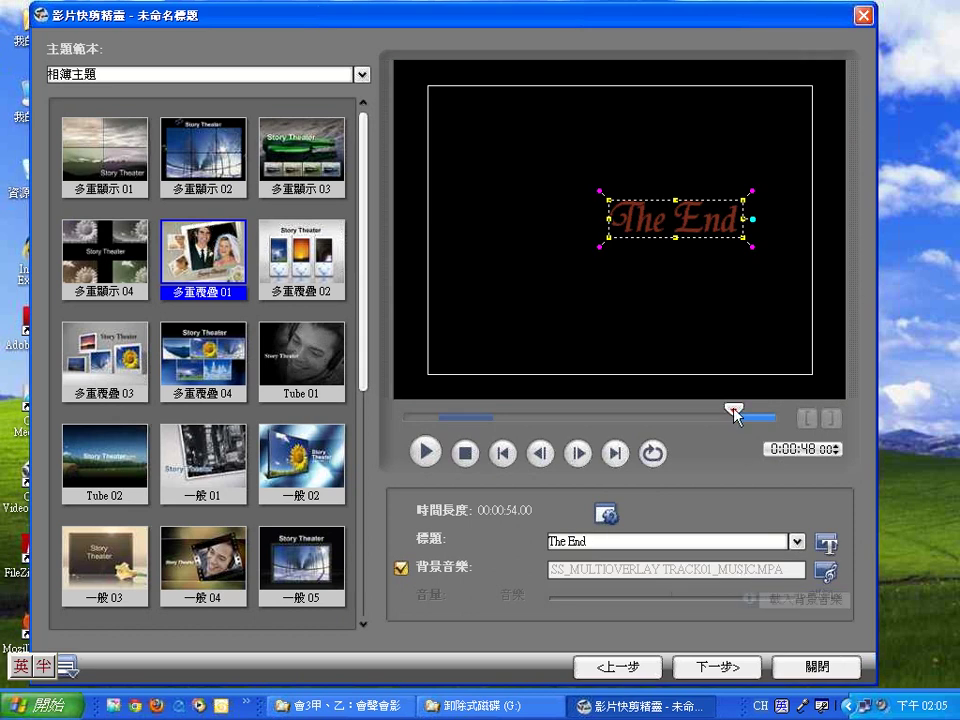
Return to the opening title and replace the Story Theater text with 婚紗故事館 using the 嘸蝦米 input method
{"action": "left_click", "coordinate": [466, 416]}
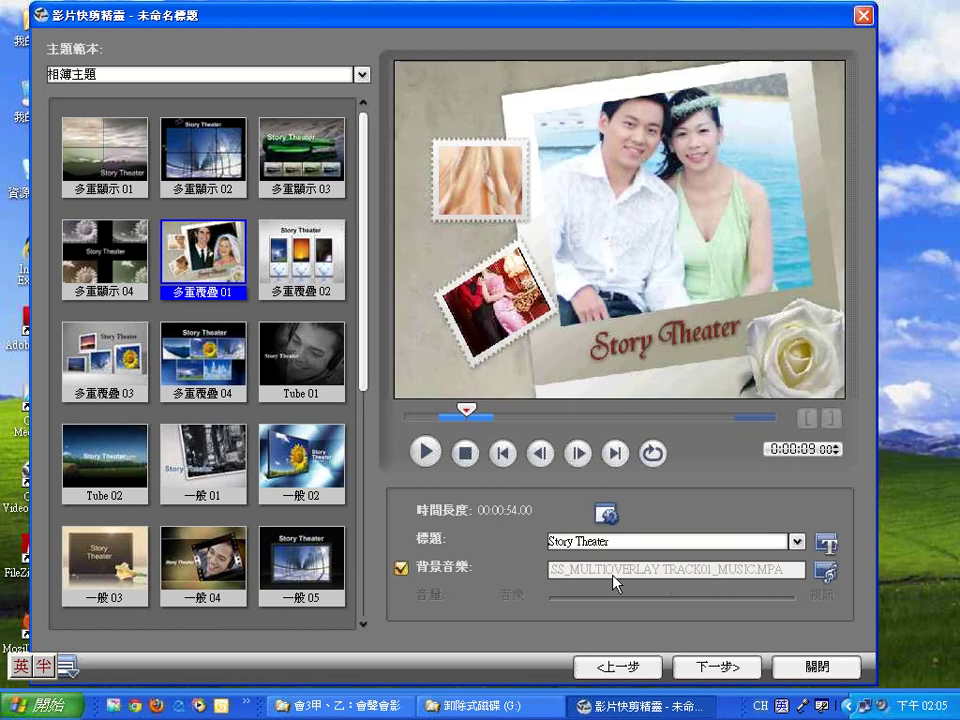
{"action": "left_click", "coordinate": [660, 341]}
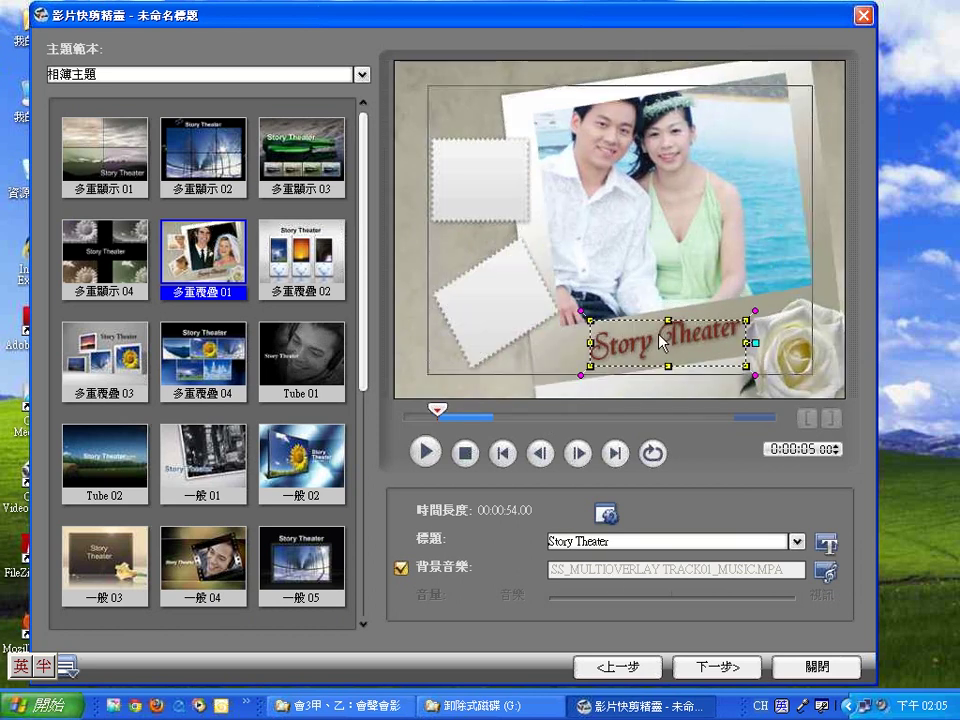
{"action": "left_click", "coordinate": [660, 341]}
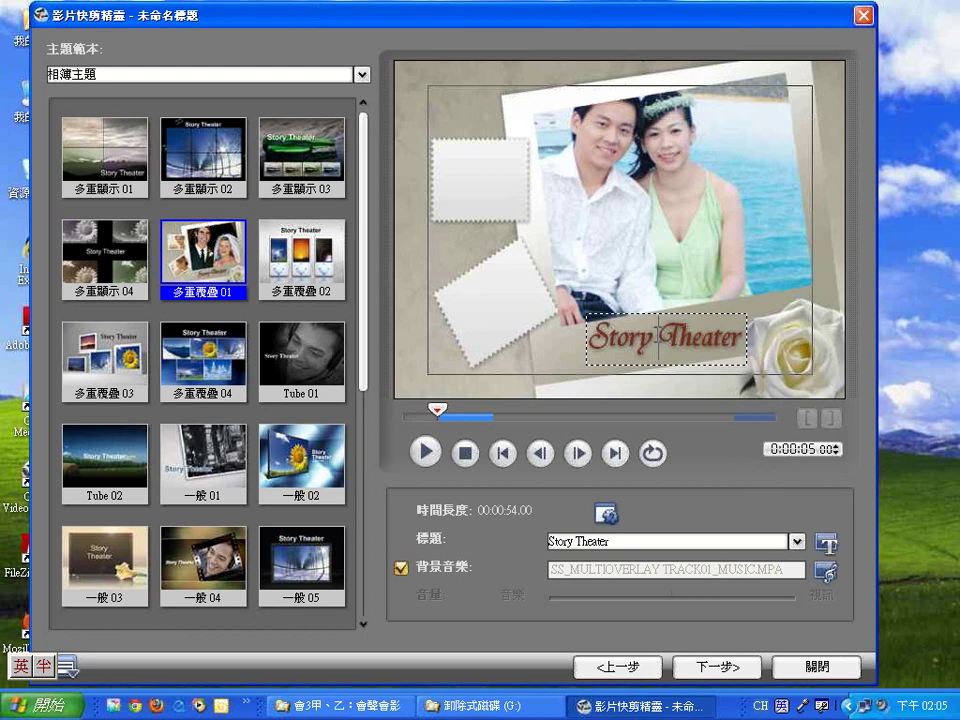
{"action": "left_click_drag", "start_coordinate": [590, 337], "coordinate": [743, 337]}
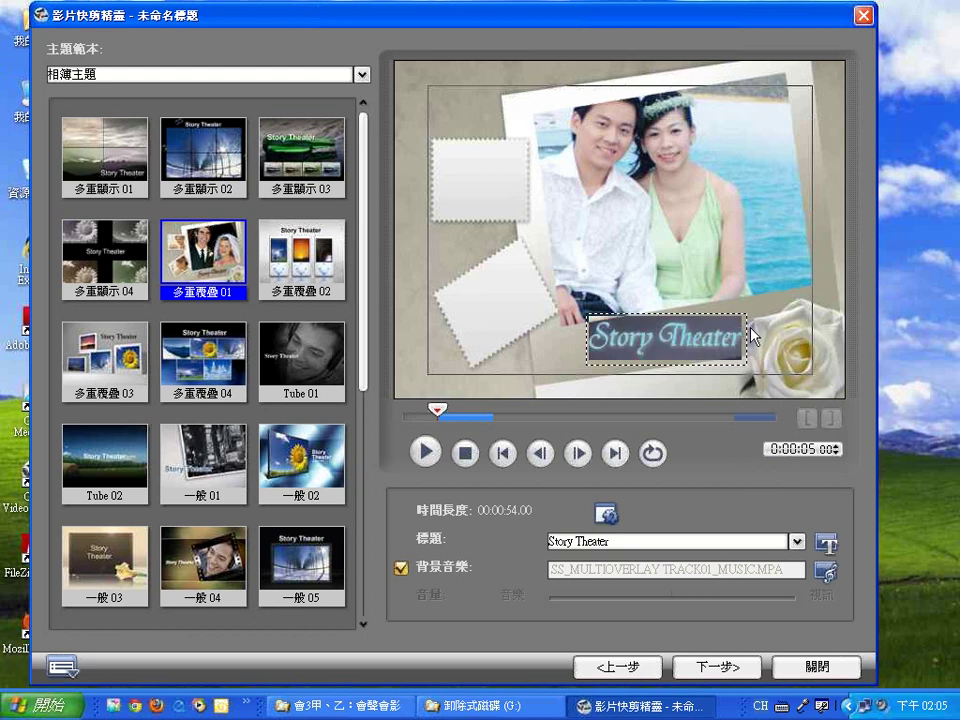
{"action": "left_click", "coordinate": [762, 705]}
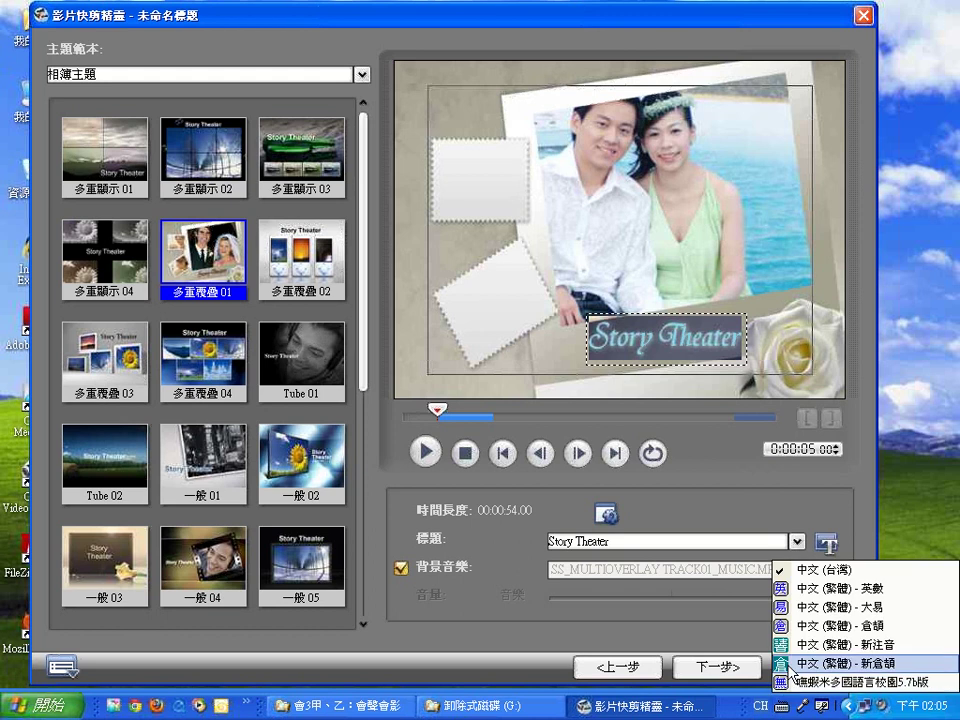
{"action": "left_click", "coordinate": [793, 690]}
{"action": "type", "text": "gxd"}
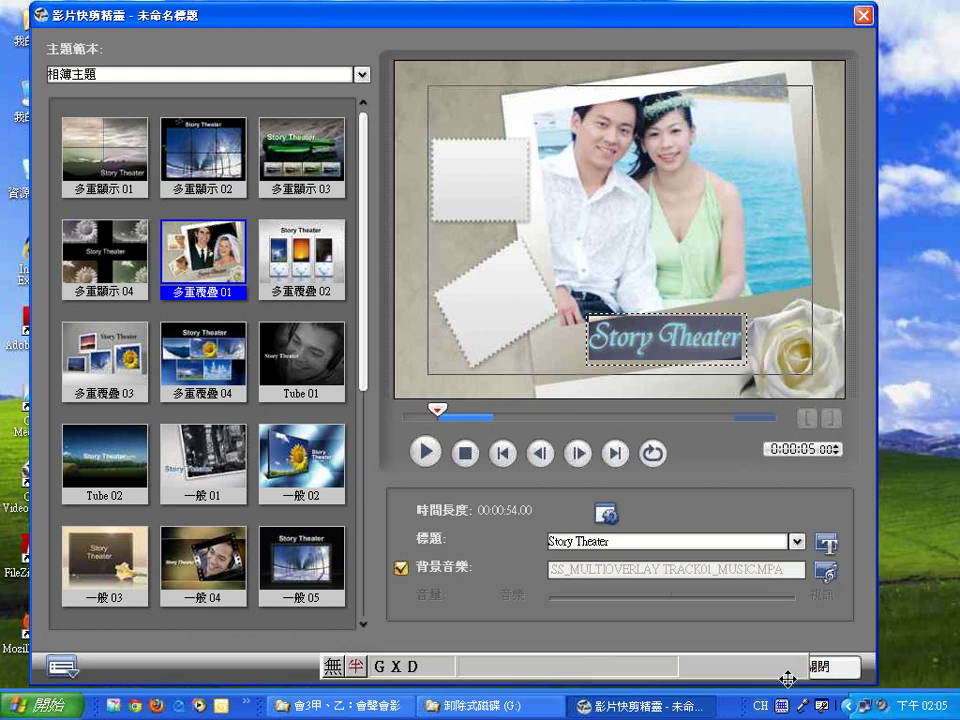
{"action": "key", "text": "space"}
{"action": "type", "text": "紗捐"}
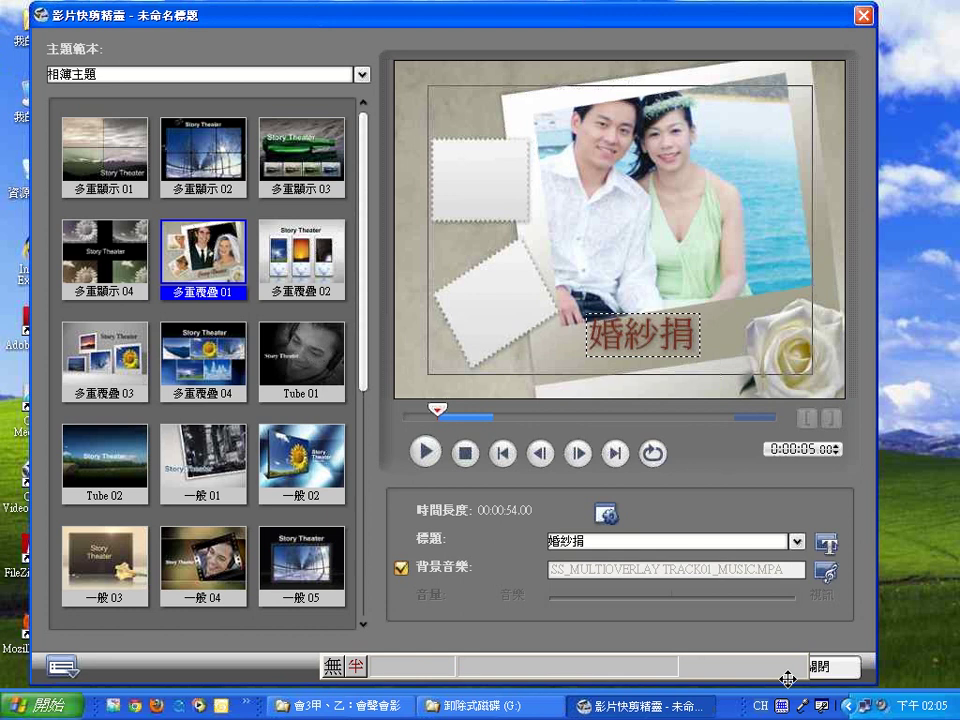
{"action": "key", "text": "BackSpace"}
{"action": "type", "text": "故"}
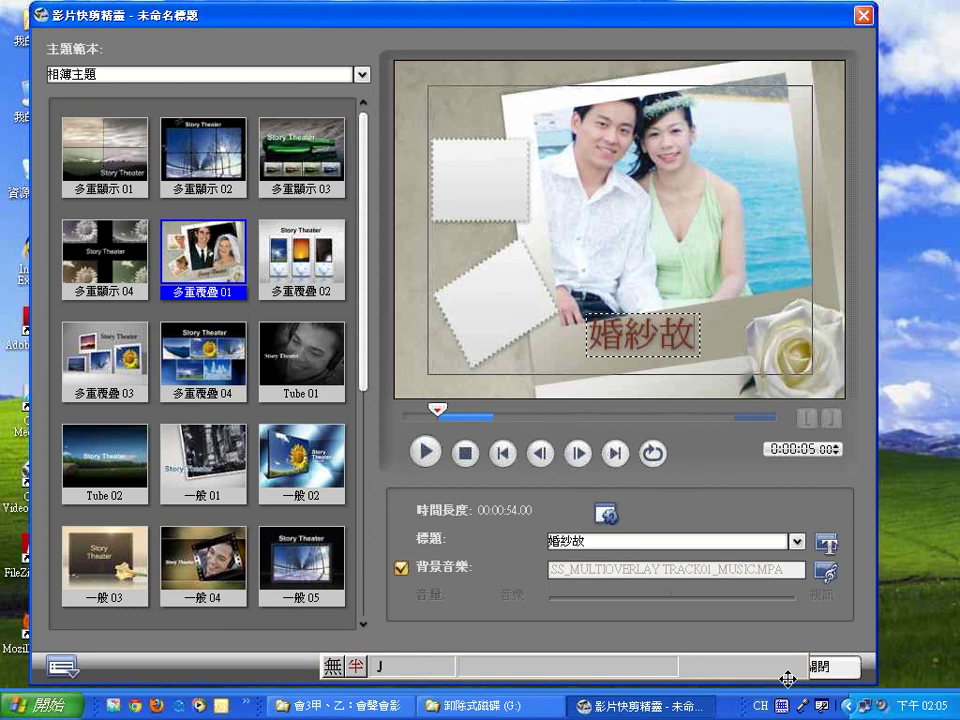
{"action": "type", "text": "事館"}
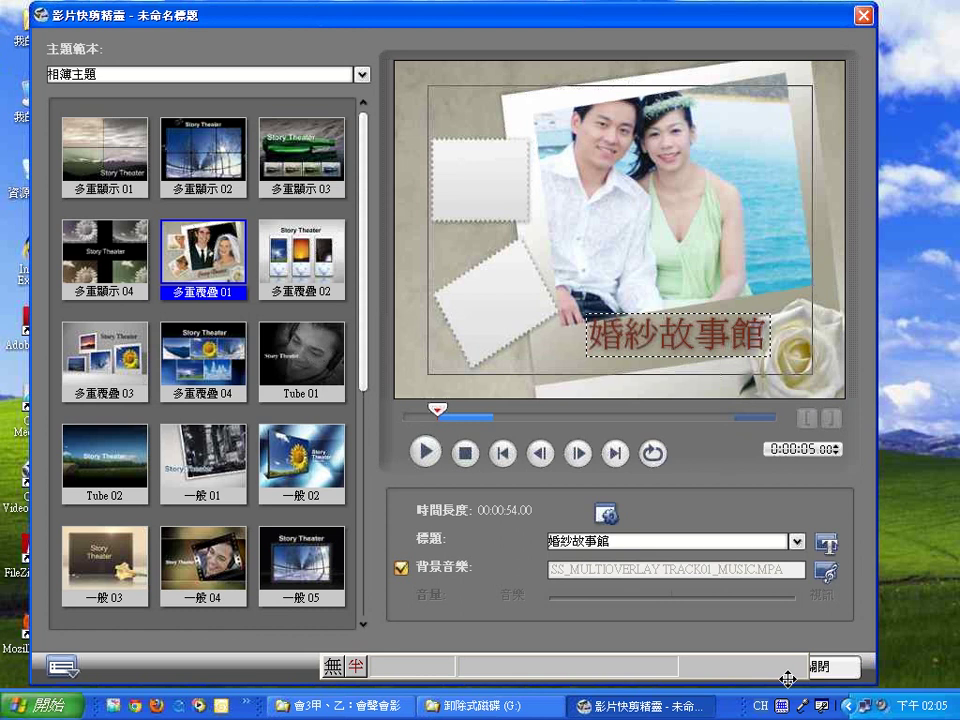
Set the font of the opening title 婚紗故事館 to 華康瘦金體
{"action": "left_click", "coordinate": [829, 544]}
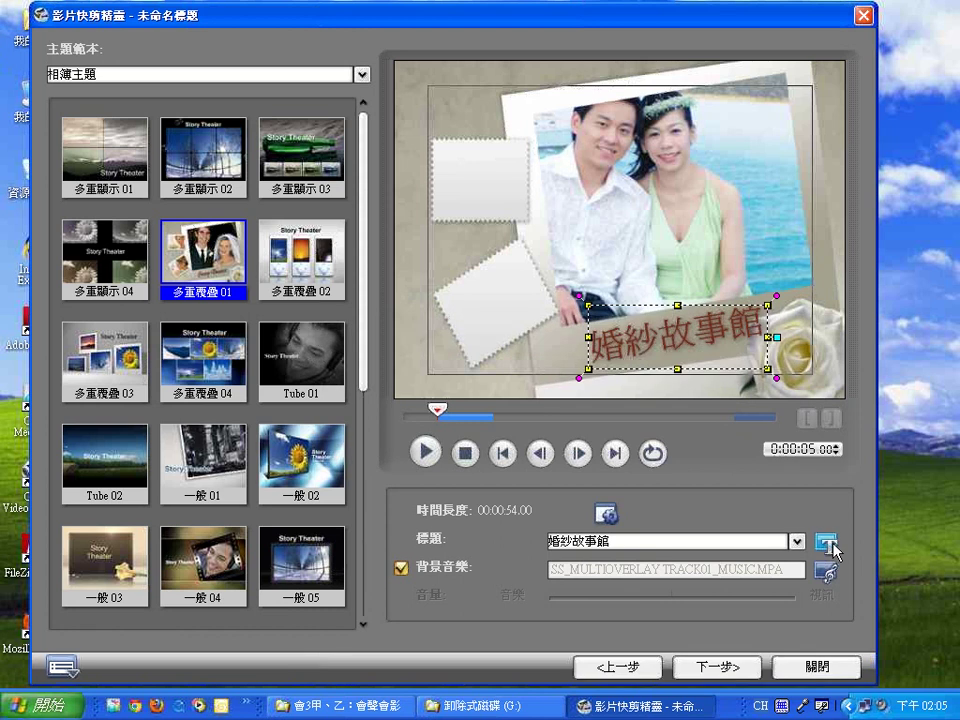
{"action": "left_click", "coordinate": [545, 231]}
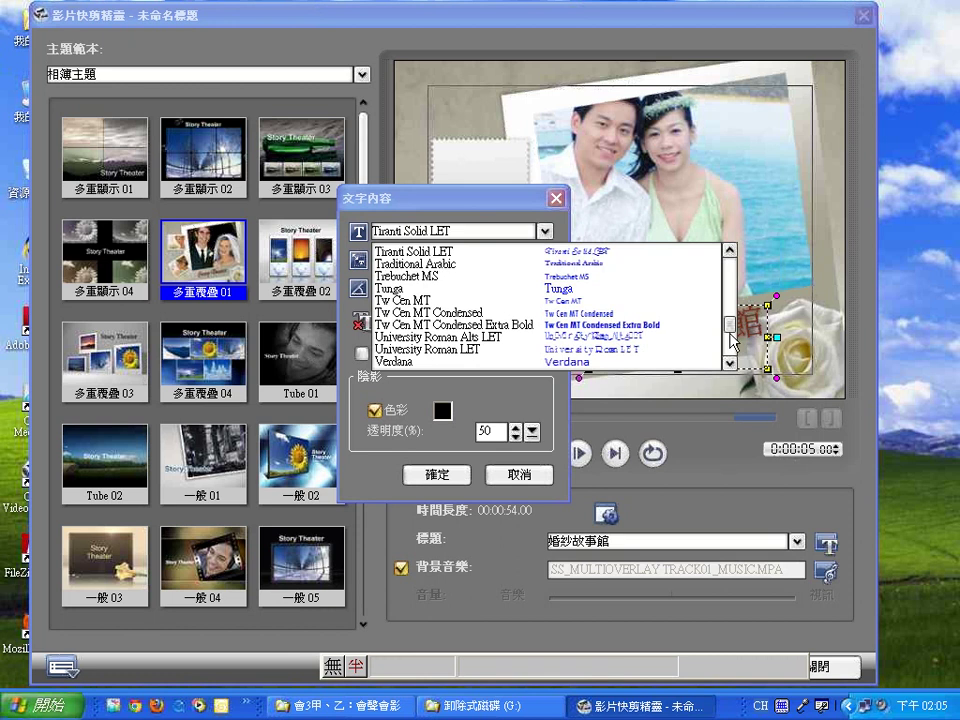
{"action": "scroll", "coordinate": [731, 330], "scroll_direction": "down", "scroll_amount": 2}
{"action": "scroll", "coordinate": [731, 330], "scroll_direction": "down", "scroll_amount": 5}
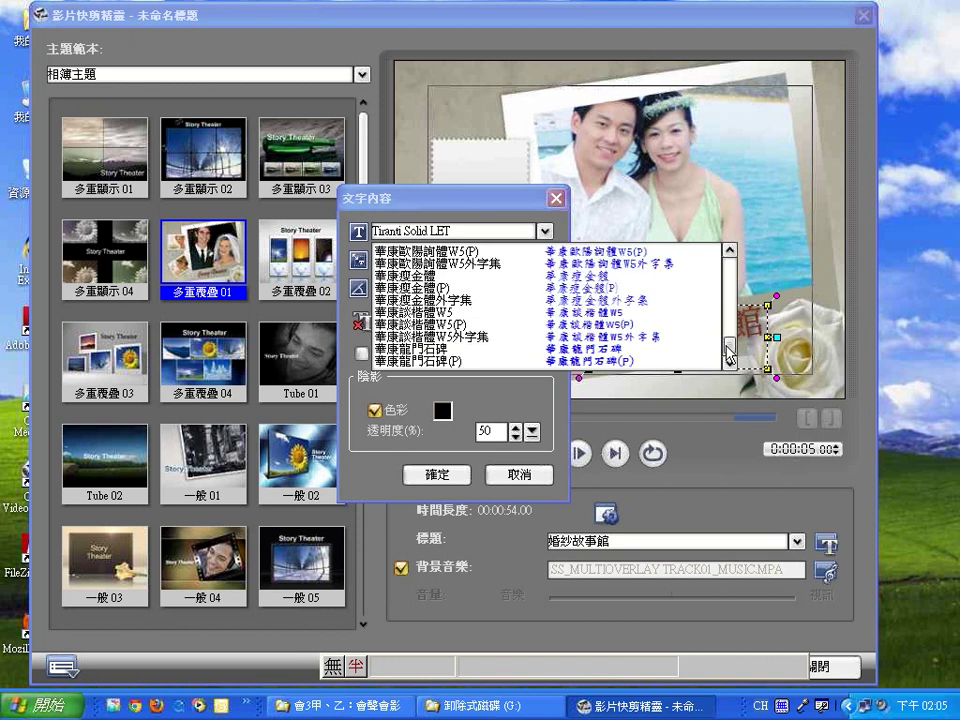
{"action": "left_click", "coordinate": [578, 287]}
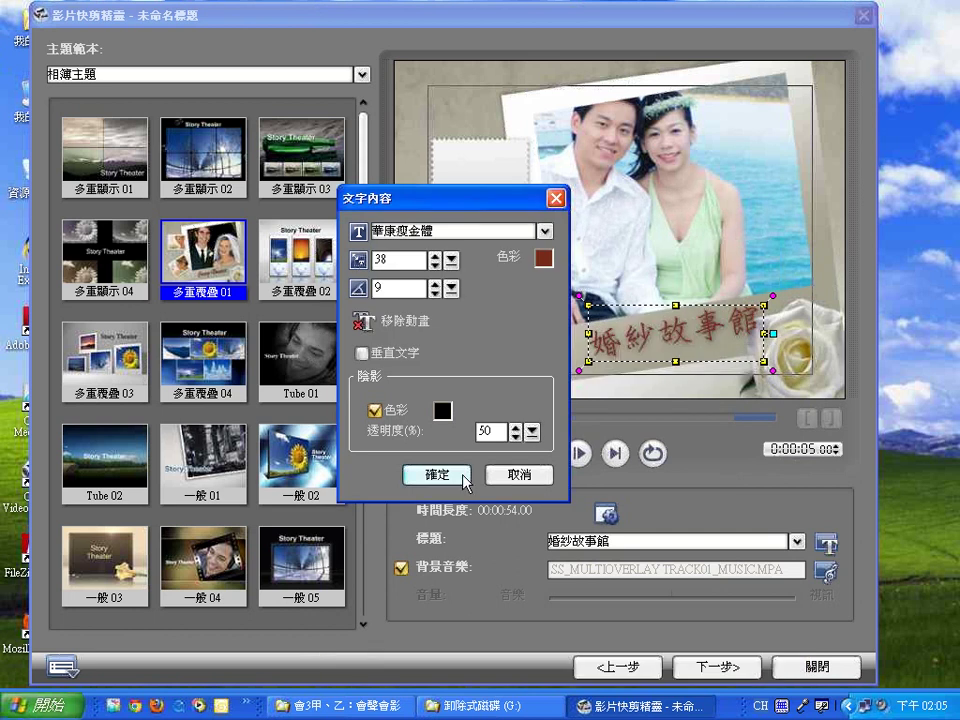
{"action": "left_click", "coordinate": [458, 476]}
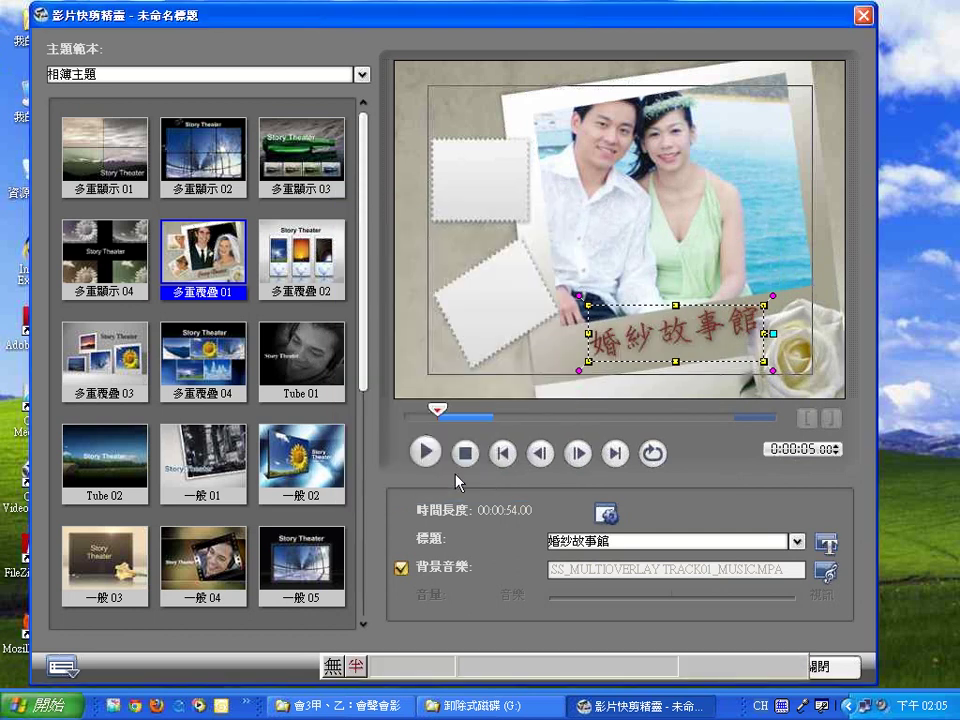
Try the 垂直文字 option on the opening title, turn it off again and dismiss the text settings
{"action": "left_click", "coordinate": [826, 543]}
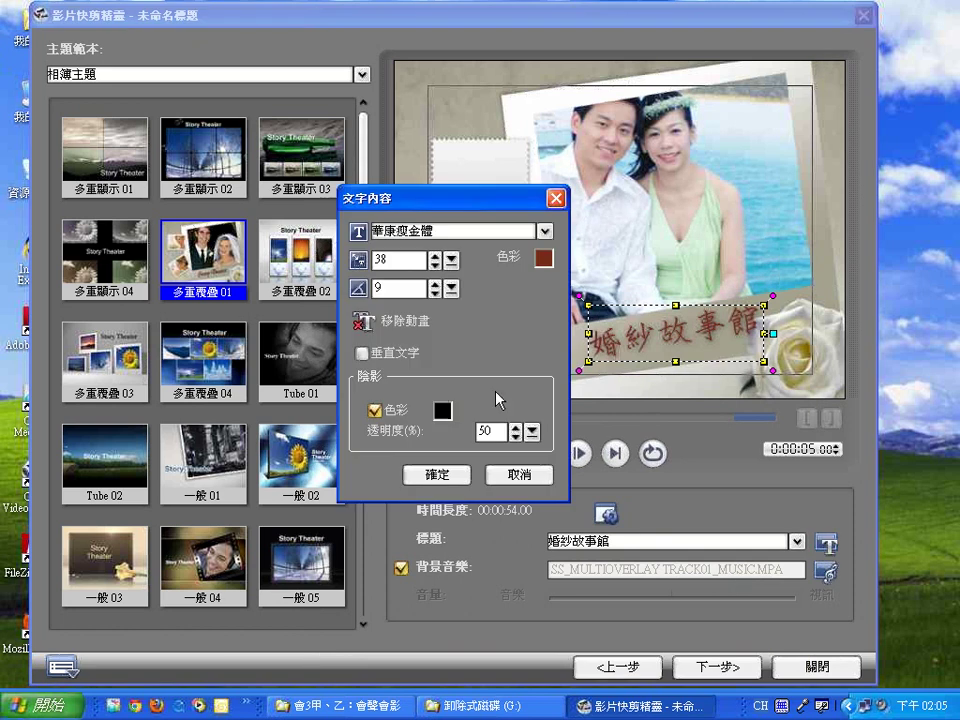
{"action": "left_click", "coordinate": [363, 355]}
{"action": "left_click", "coordinate": [363, 355]}
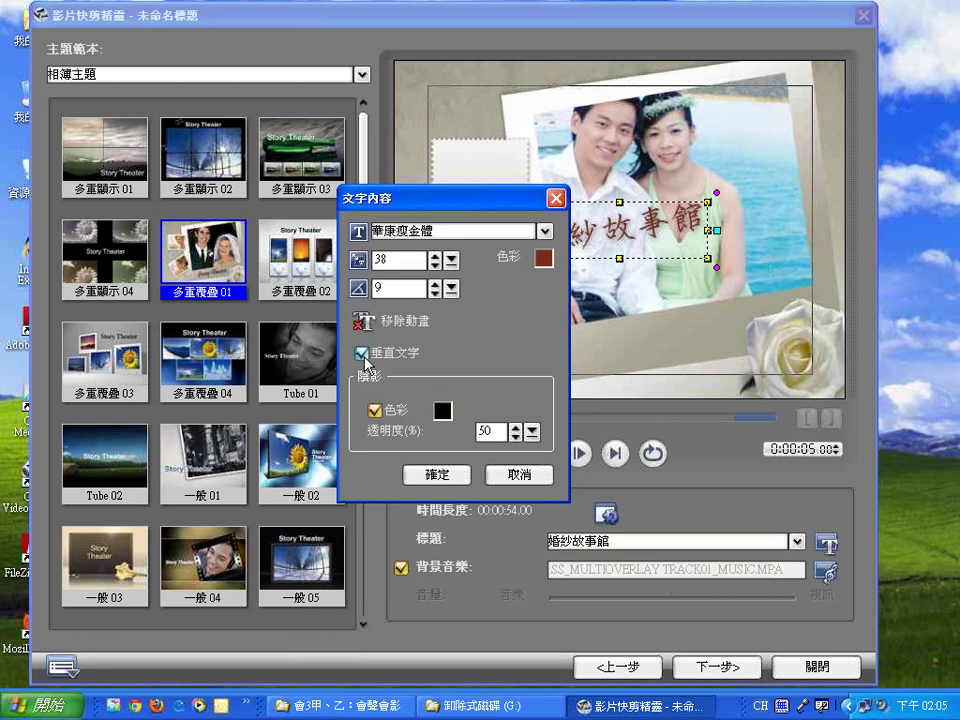
{"action": "left_click", "coordinate": [363, 355]}
{"action": "left_click", "coordinate": [506, 470]}
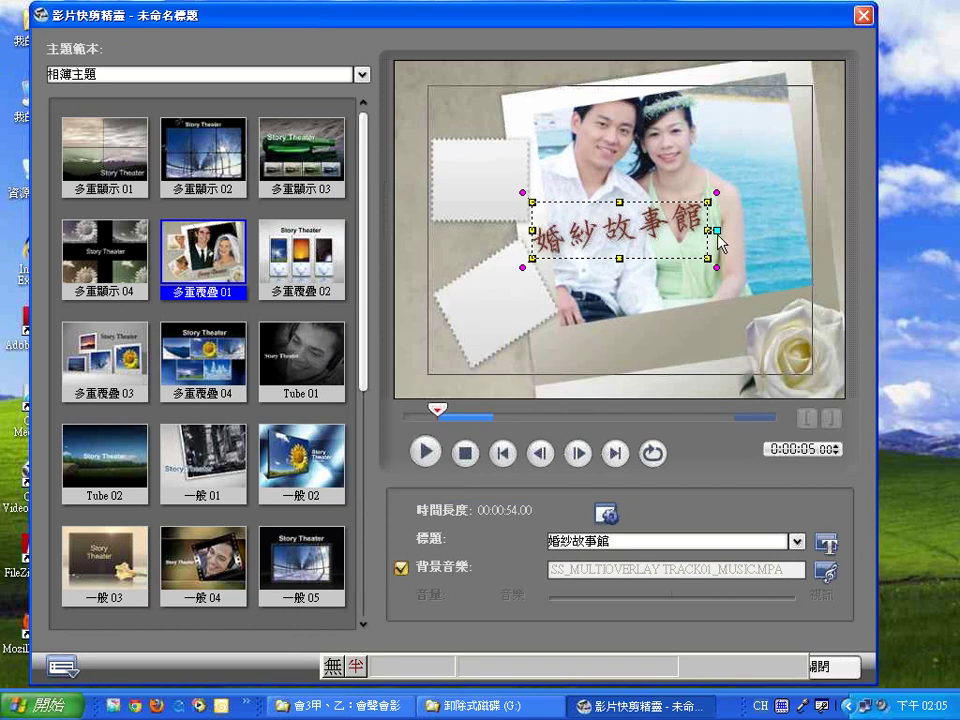
Tilt the title 婚紗故事館 and place it below the couple's photo beside the rose, then show the closing The End section
{"action": "left_click_drag", "start_coordinate": [689, 232], "coordinate": [724, 234]}
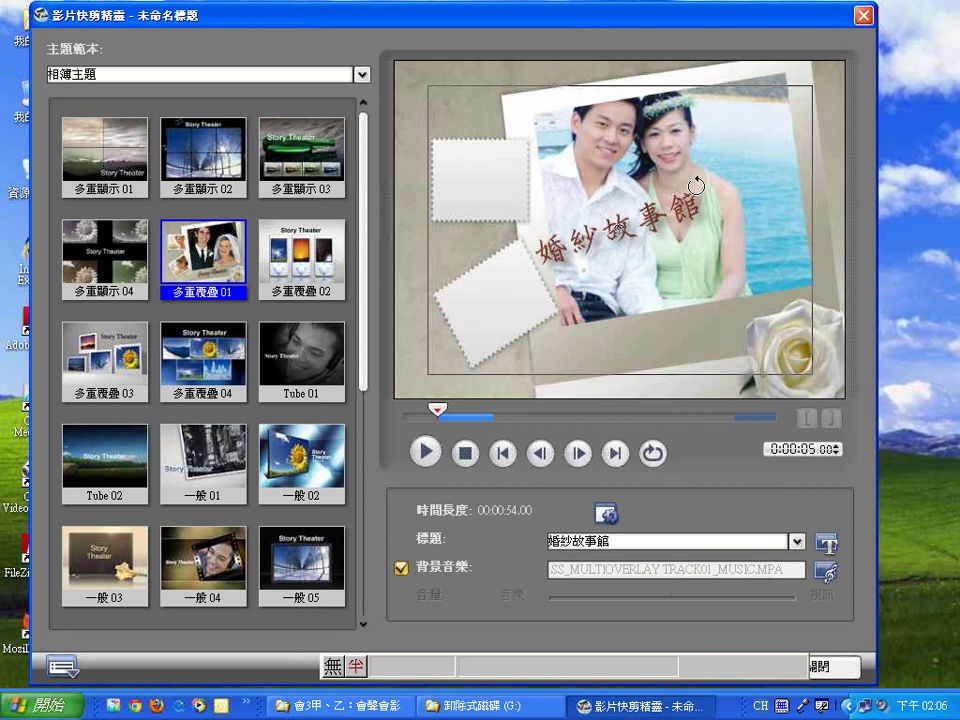
{"action": "left_click", "coordinate": [664, 213]}
{"action": "left_click_drag", "start_coordinate": [664, 213], "coordinate": [685, 328]}
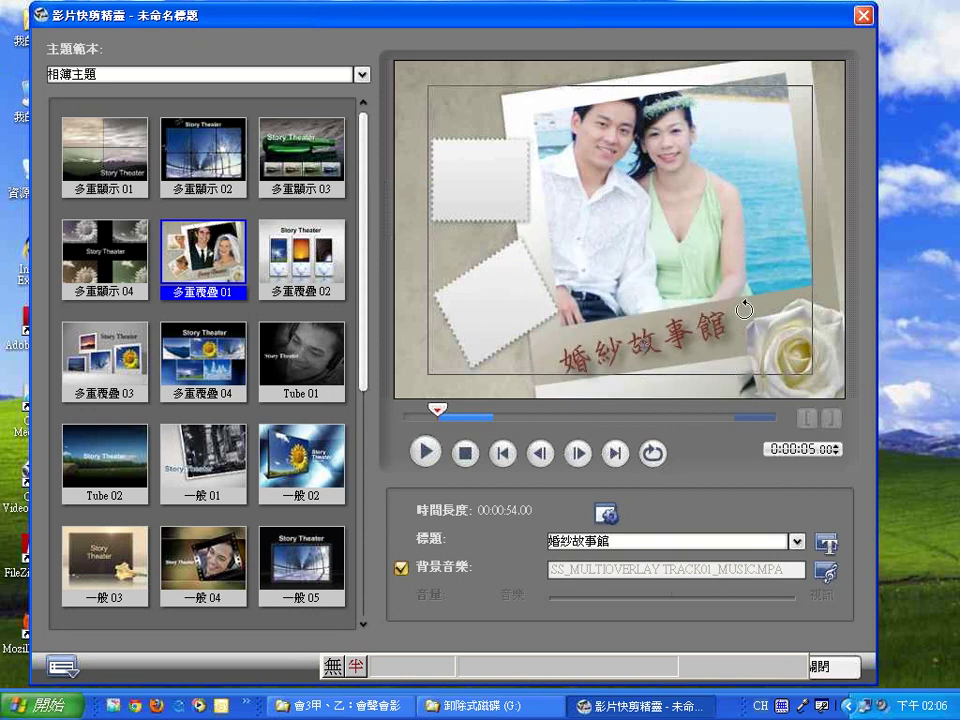
{"action": "left_click", "coordinate": [792, 291]}
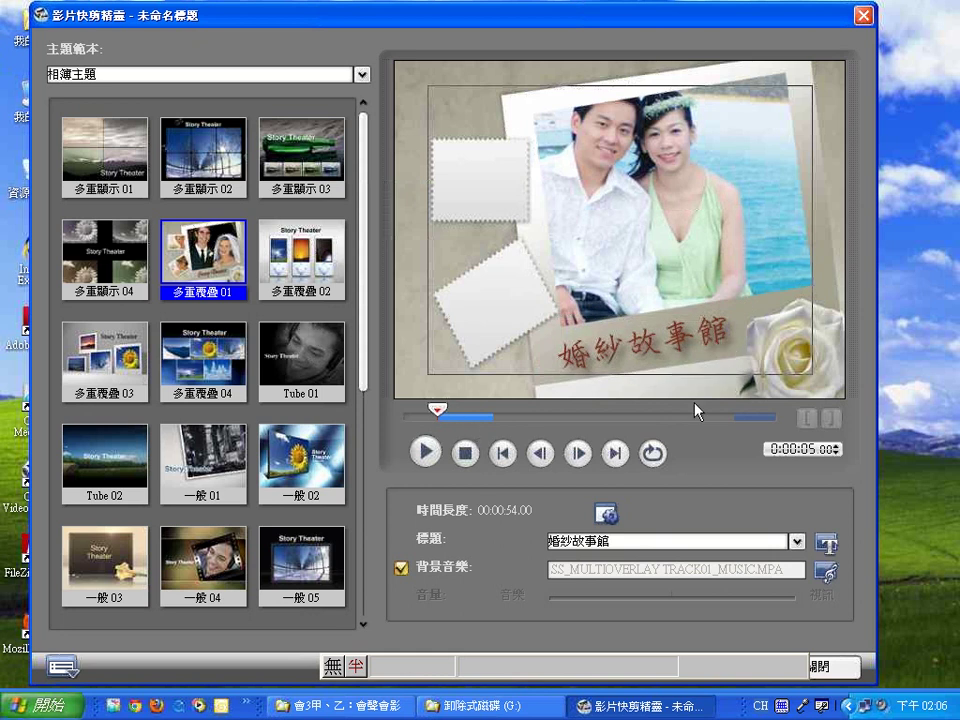
{"action": "left_click", "coordinate": [760, 413]}
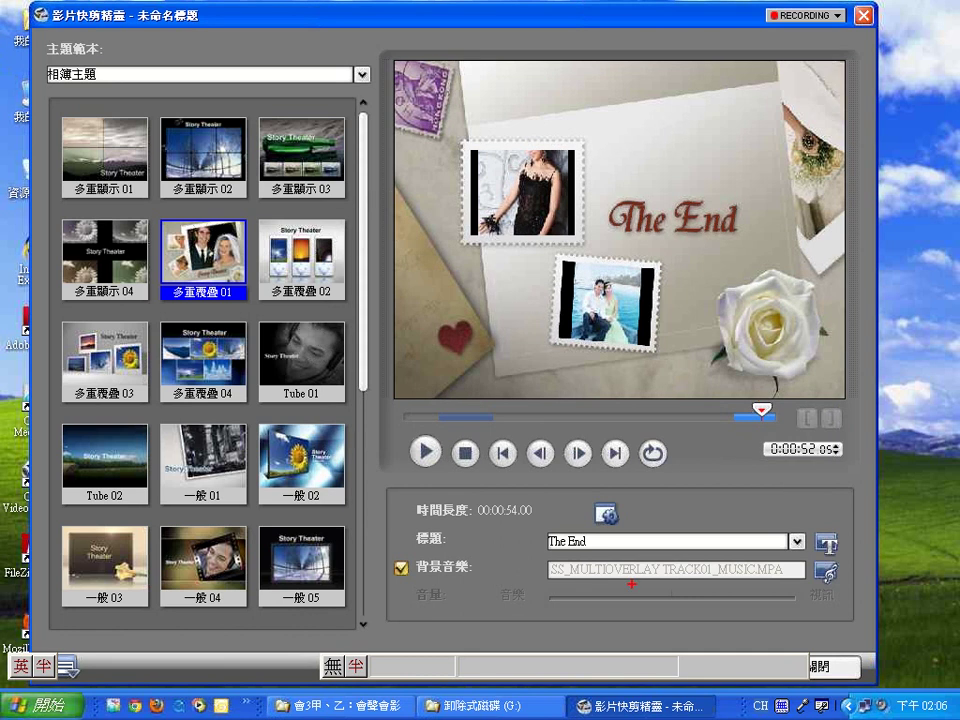
{"action": "left_click_drag", "start_coordinate": [606, 527], "coordinate": [636, 517]}
{"action": "mouse_move", "coordinate": [846, 552]}
{"action": "left_mouse_down"}
{"action": "mouse_move", "coordinate": [798, 572]}
{"action": "mouse_move", "coordinate": [830, 586]}
{"action": "mouse_move", "coordinate": [851, 570]}
{"action": "left_mouse_up"}
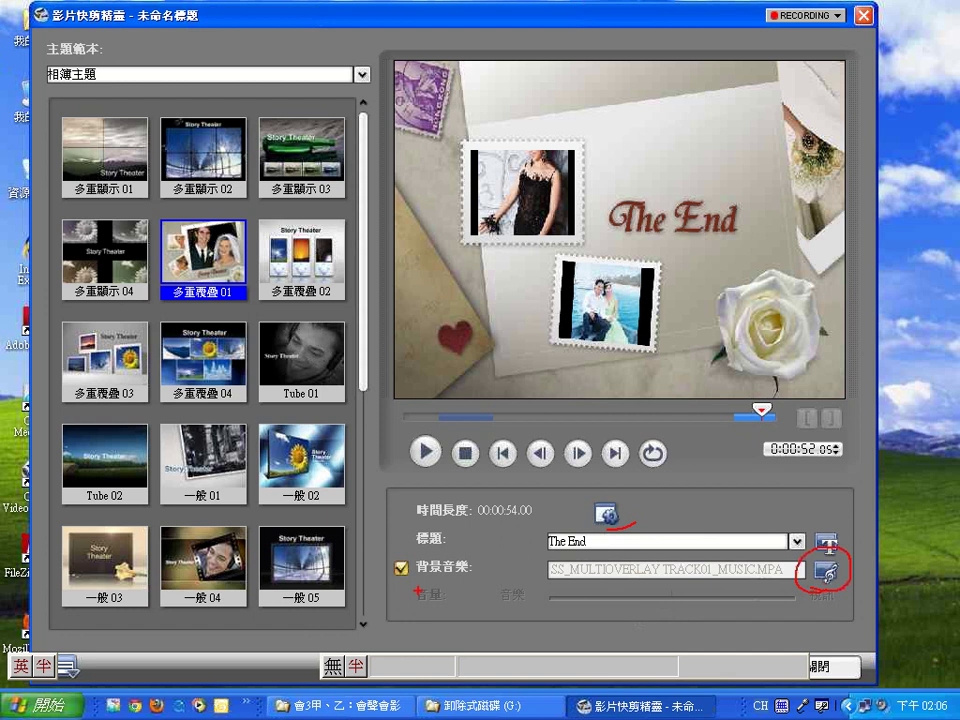
{"action": "mouse_move", "coordinate": [415, 586]}
{"action": "left_mouse_down"}
{"action": "mouse_move", "coordinate": [450, 605]}
{"action": "mouse_move", "coordinate": [433, 619]}
{"action": "left_mouse_up"}
{"action": "key", "text": "Escape"}
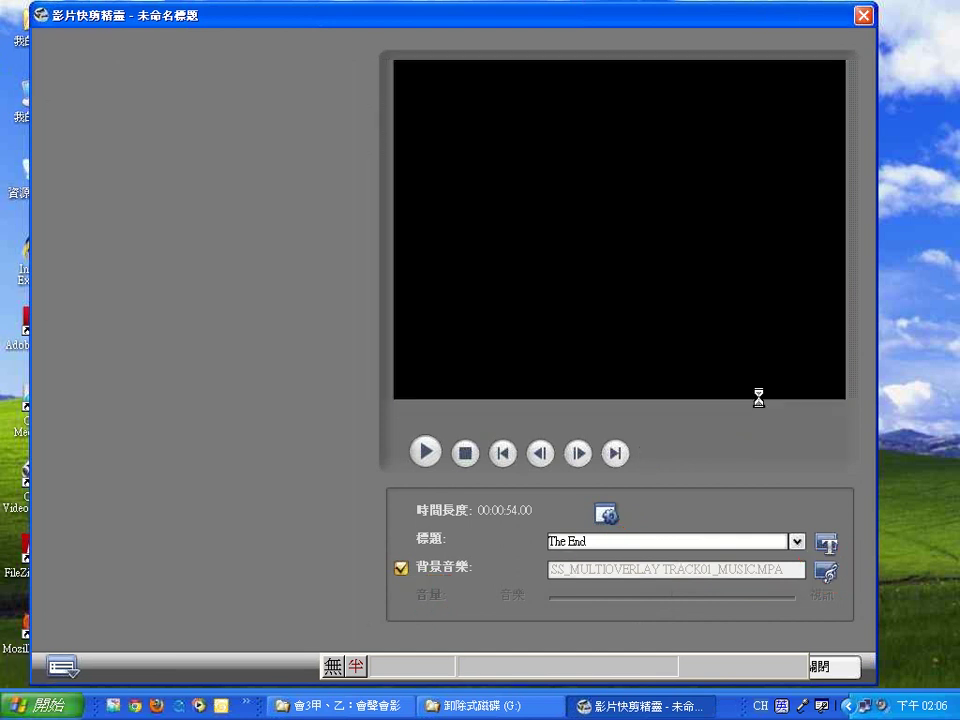
Replace the template's background music with 蕭煌奇-你是我的眼 1.mp3 from the 行動碟120GB-2\音樂 folder on drive K
{"action": "left_click", "coordinate": [825, 571]}
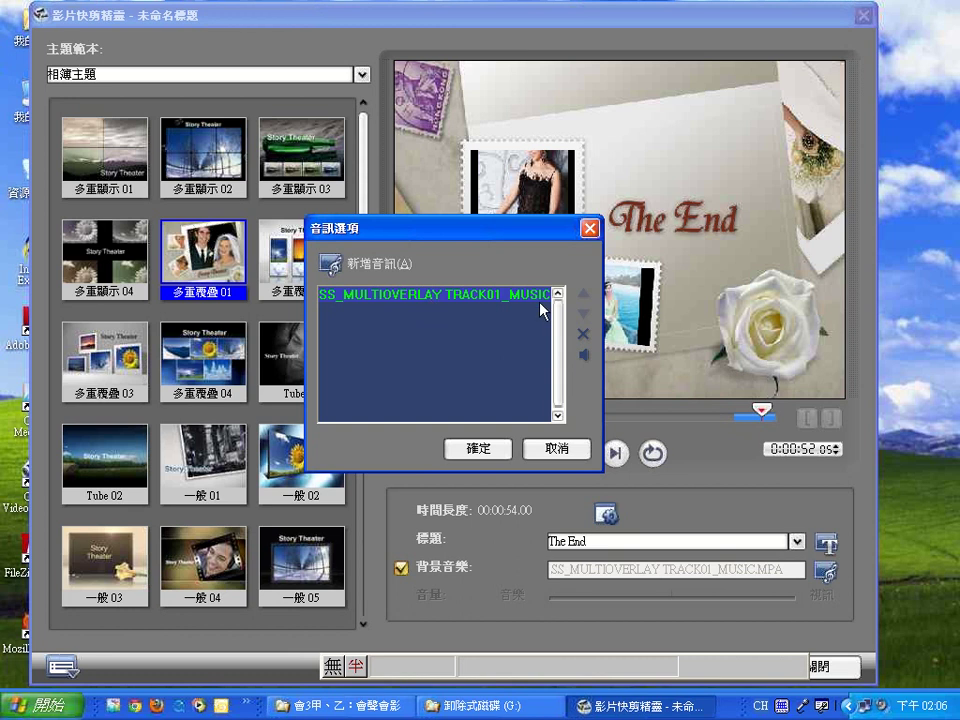
{"action": "left_click", "coordinate": [582, 336]}
{"action": "left_click", "coordinate": [390, 265]}
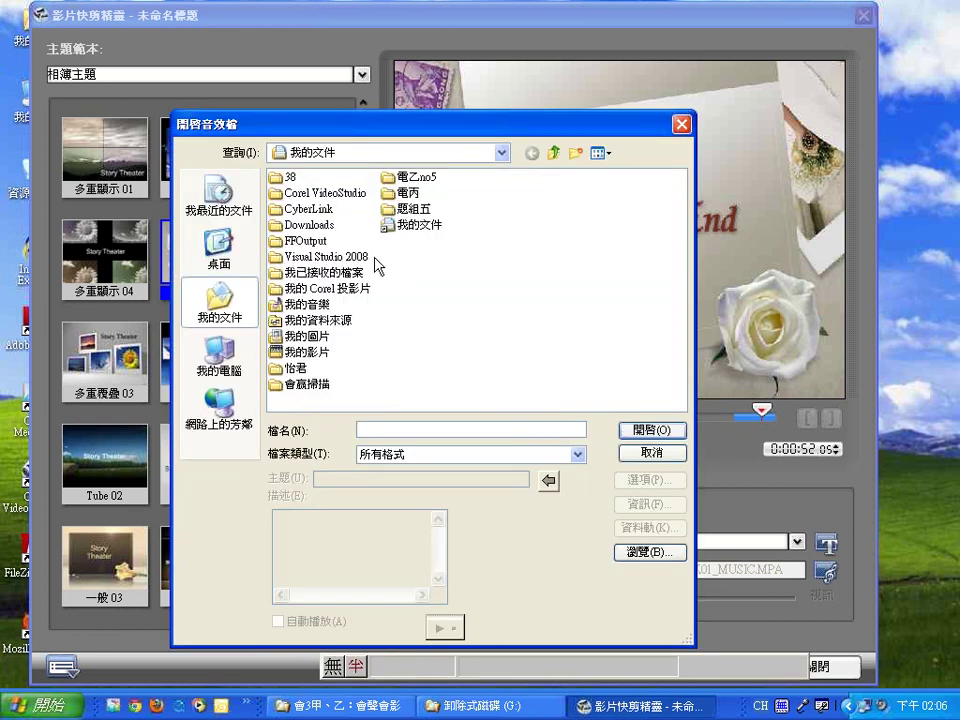
{"action": "left_click", "coordinate": [229, 358]}
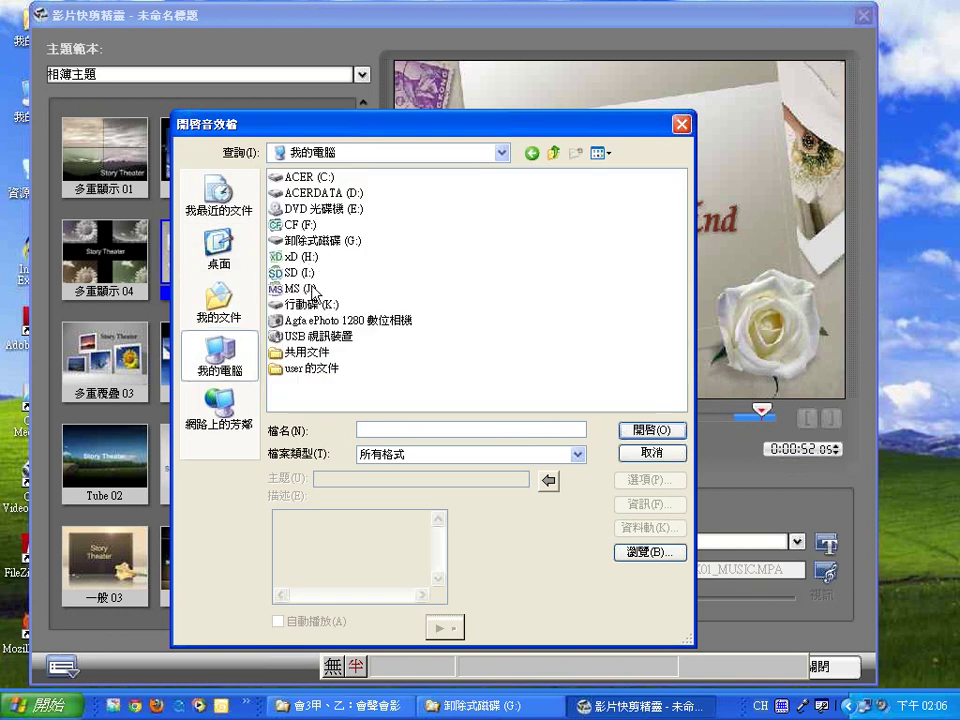
{"action": "double_click", "coordinate": [320, 304]}
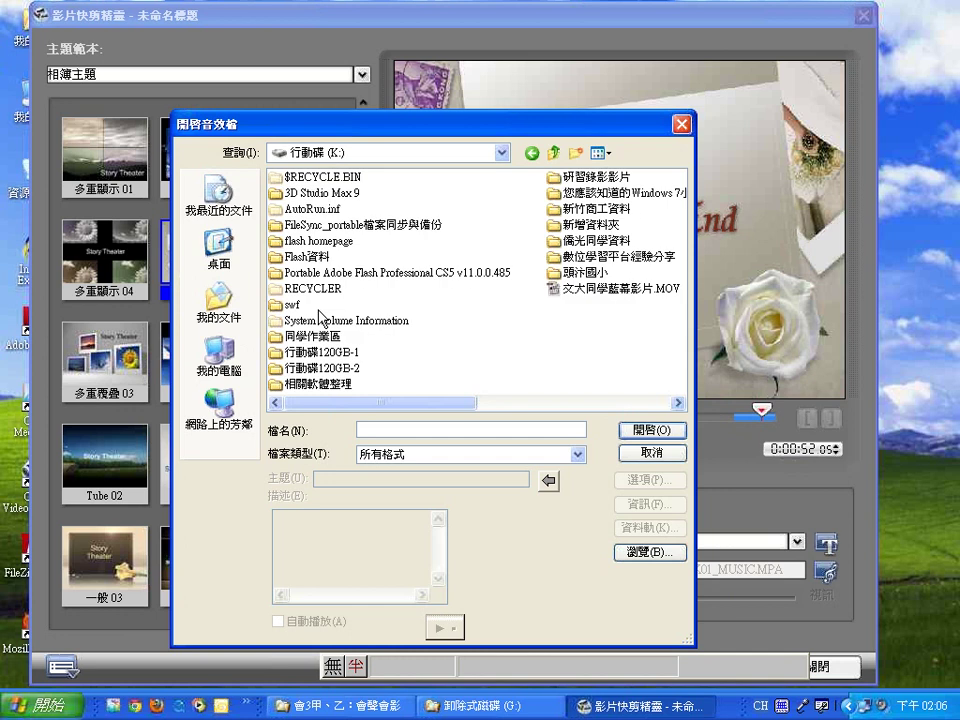
{"action": "double_click", "coordinate": [343, 370]}
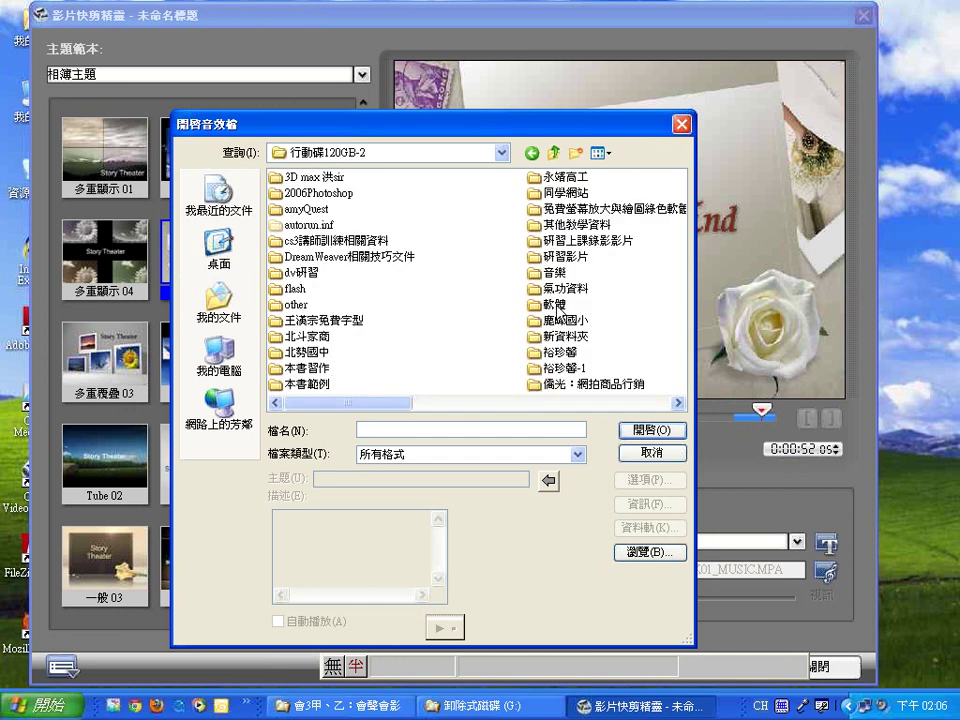
{"action": "left_click", "coordinate": [551, 273]}
{"action": "double_click", "coordinate": [554, 274]}
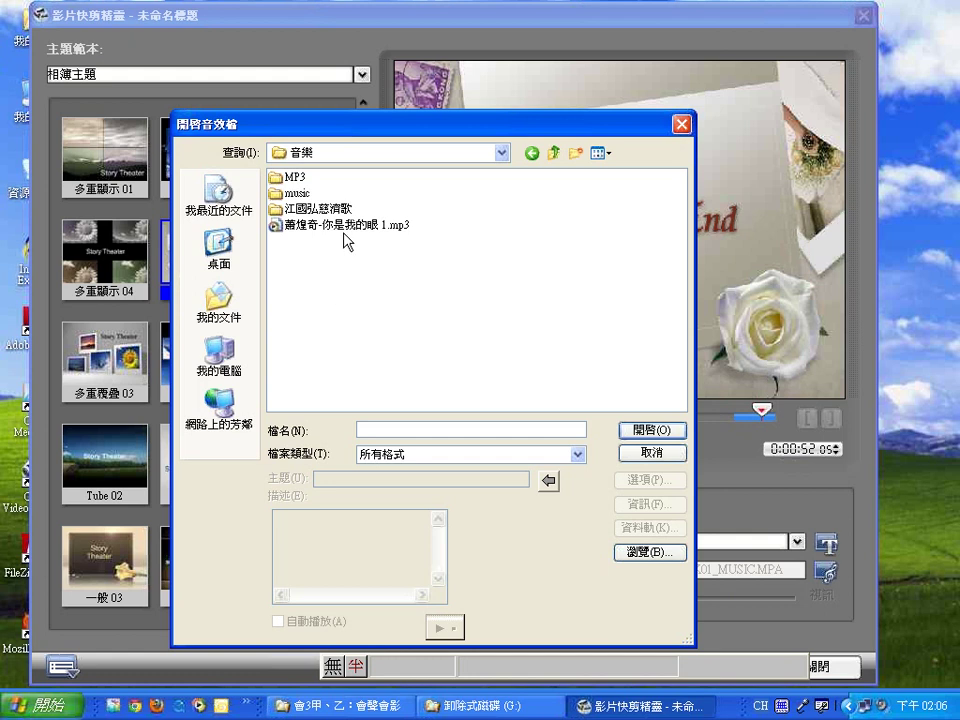
{"action": "left_click", "coordinate": [347, 226]}
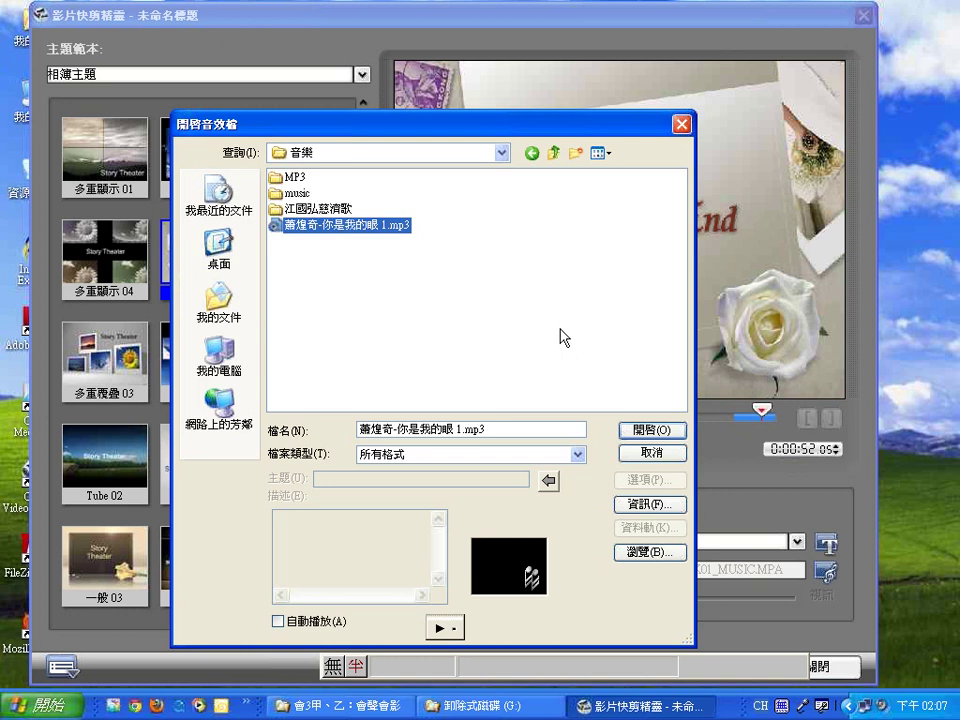
{"action": "left_click", "coordinate": [634, 434]}
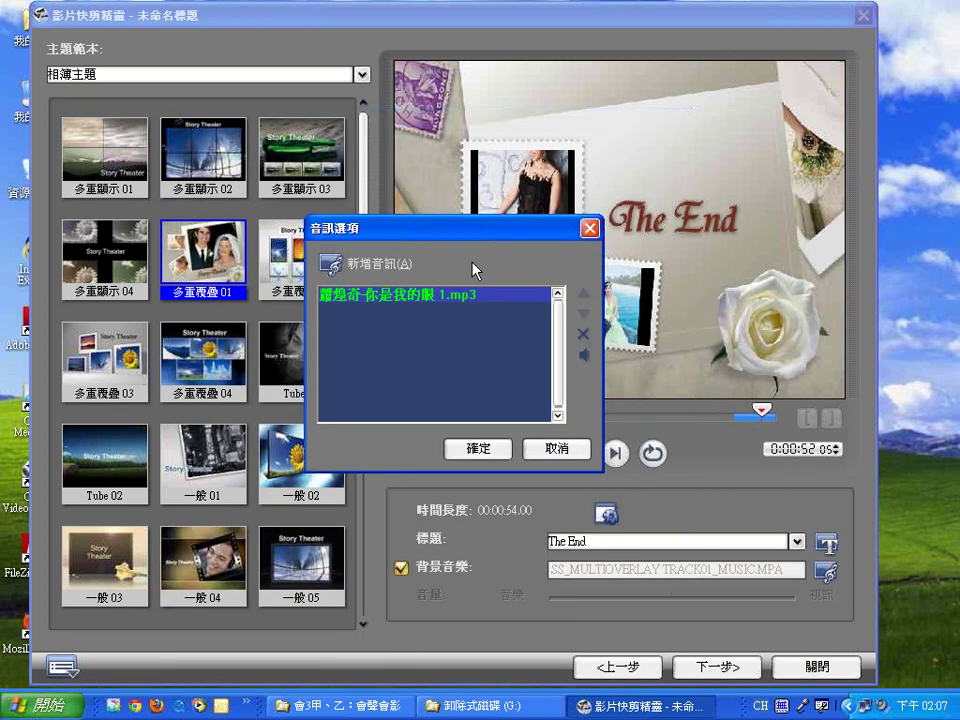
{"action": "left_click", "coordinate": [467, 456]}
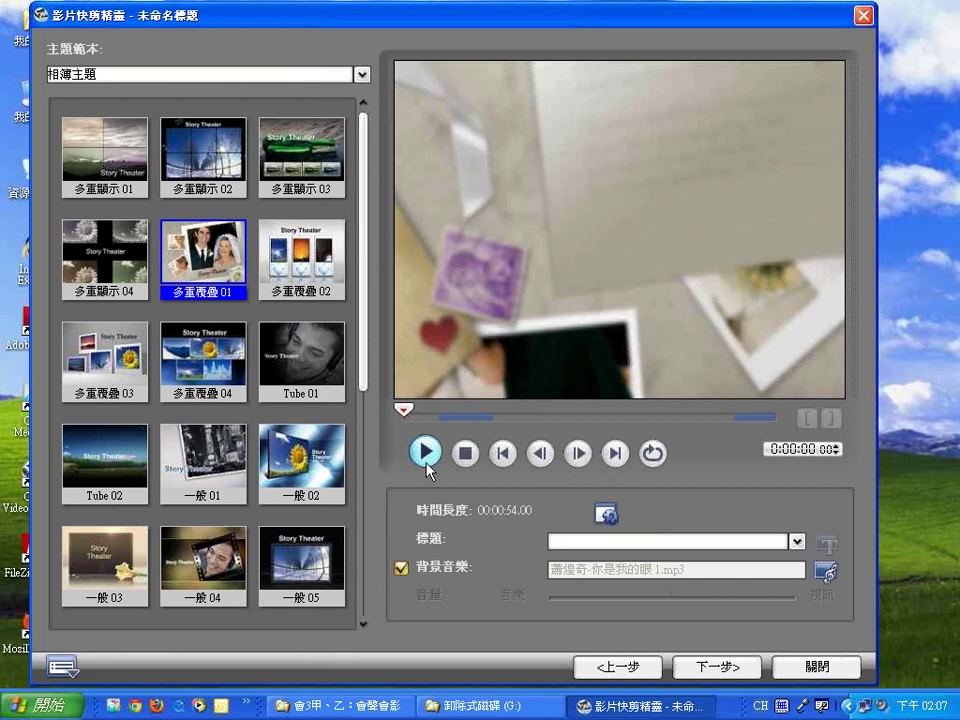
Play the film from the beginning to check the new background music, and stop the playback
{"action": "left_click", "coordinate": [428, 450]}
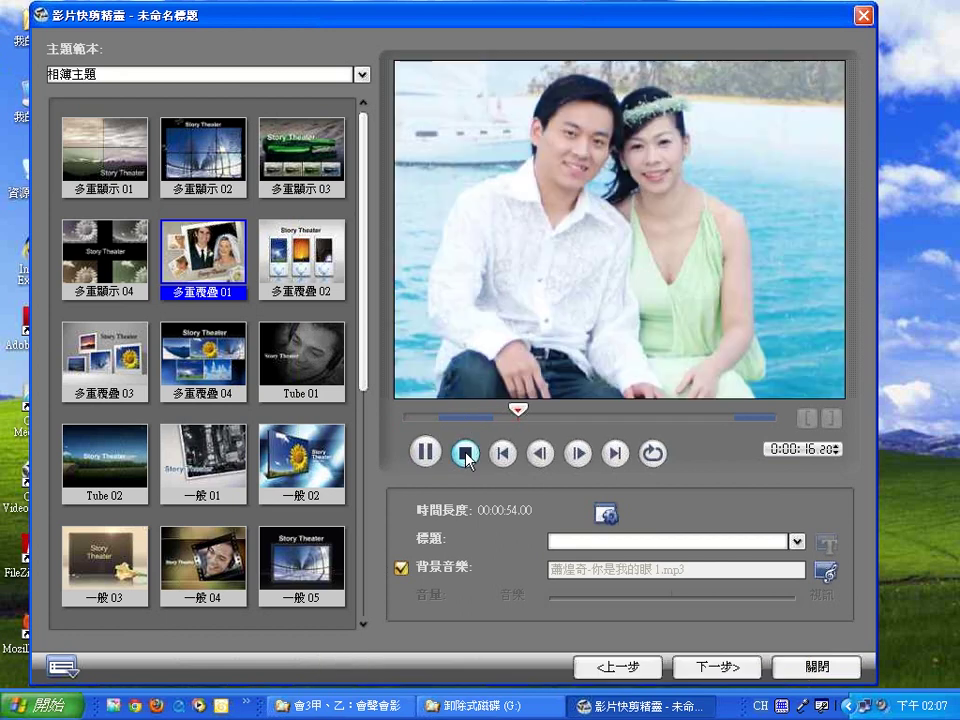
{"action": "left_click", "coordinate": [465, 456]}
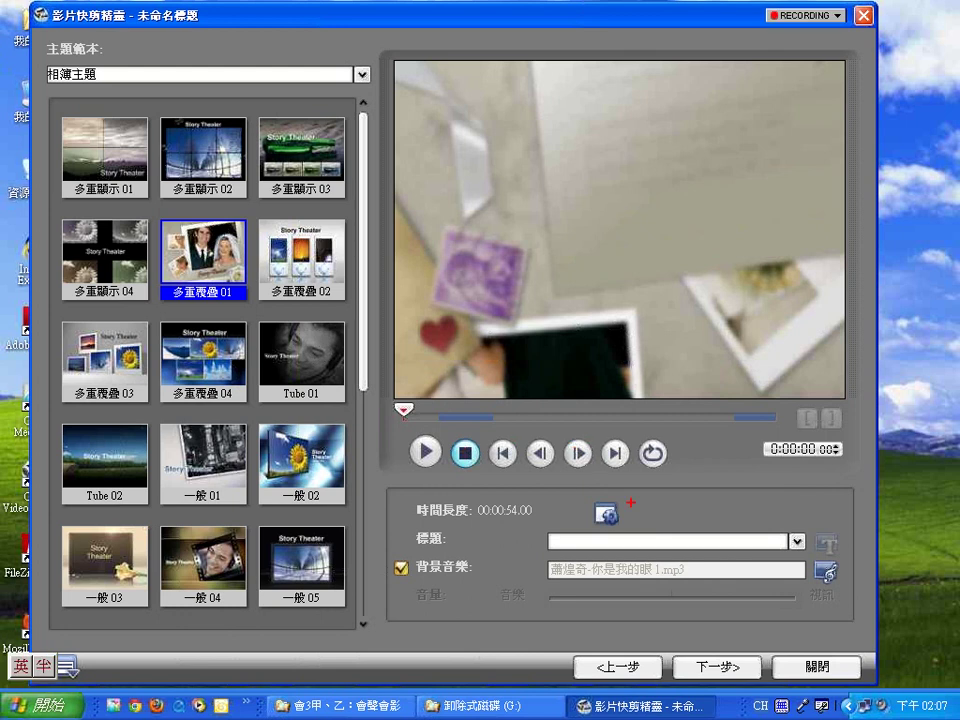
{"action": "mouse_move", "coordinate": [598, 537]}
{"action": "left_mouse_down"}
{"action": "mouse_move", "coordinate": [633, 507]}
{"action": "mouse_move", "coordinate": [600, 488]}
{"action": "left_mouse_up"}
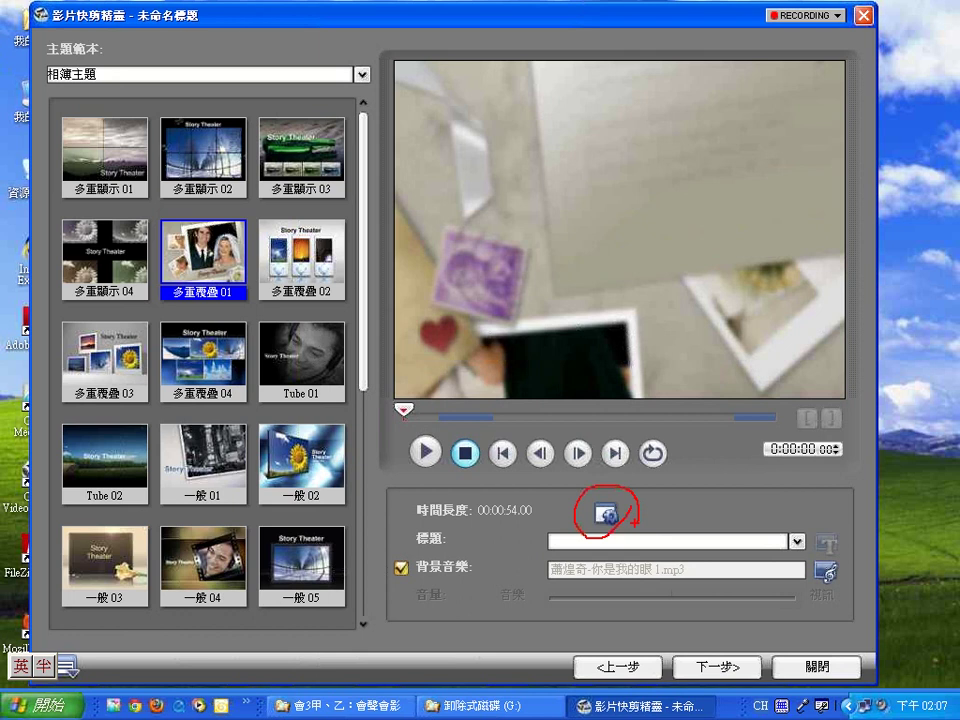
{"action": "left_click_drag", "start_coordinate": [592, 504], "coordinate": [633, 470]}
{"action": "key", "text": "Escape"}
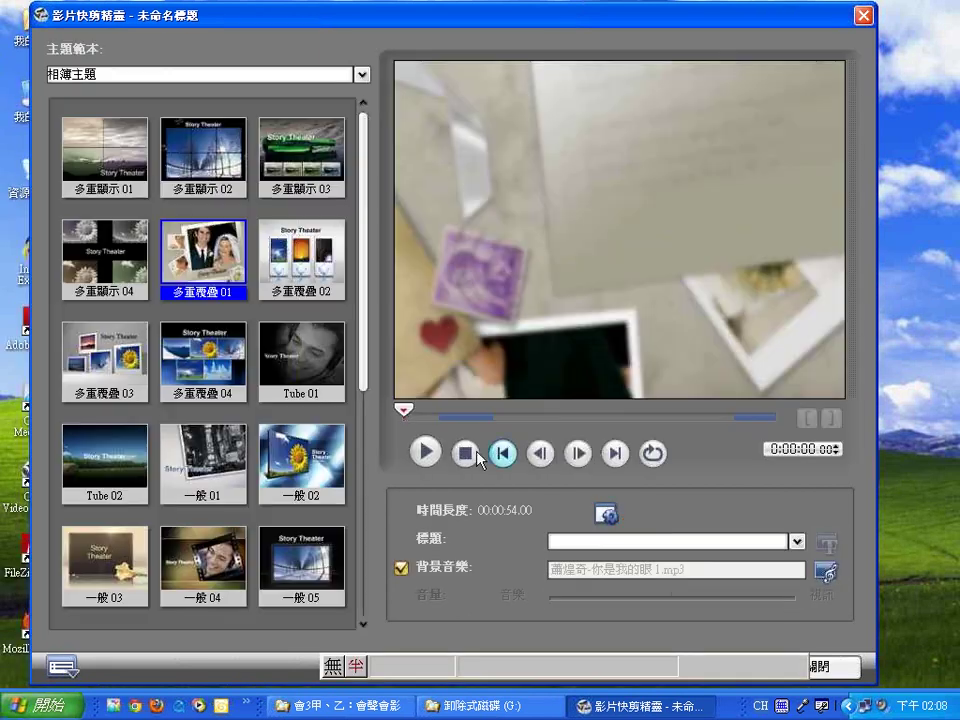
Open the film's duration settings and move the dialog up over the preview
{"action": "left_click", "coordinate": [607, 516]}
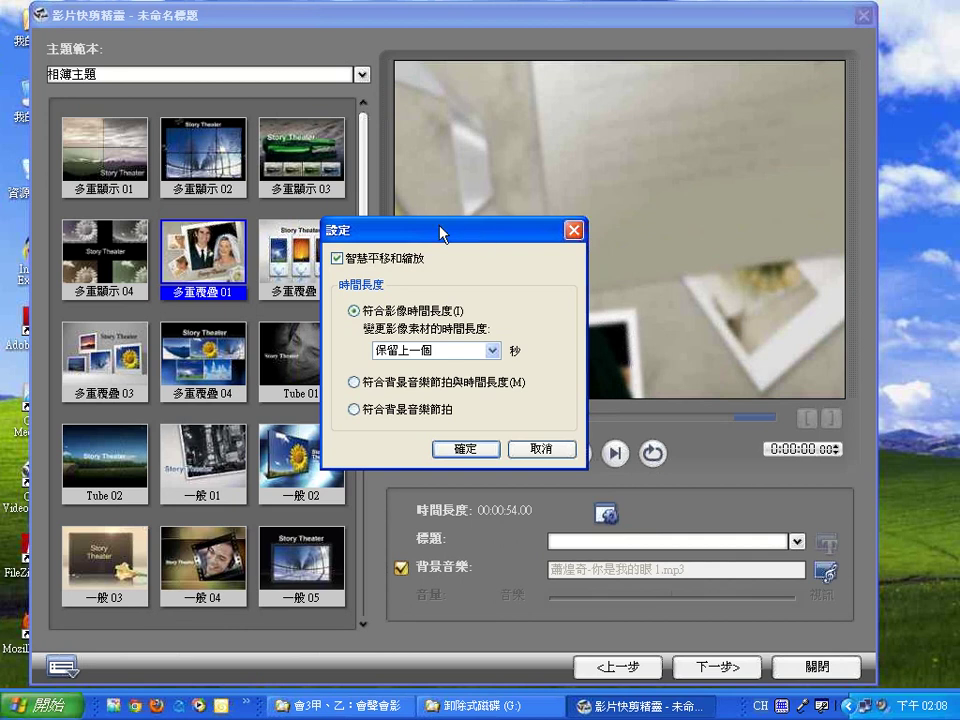
{"action": "left_click_drag", "start_coordinate": [440, 228], "coordinate": [523, 105]}
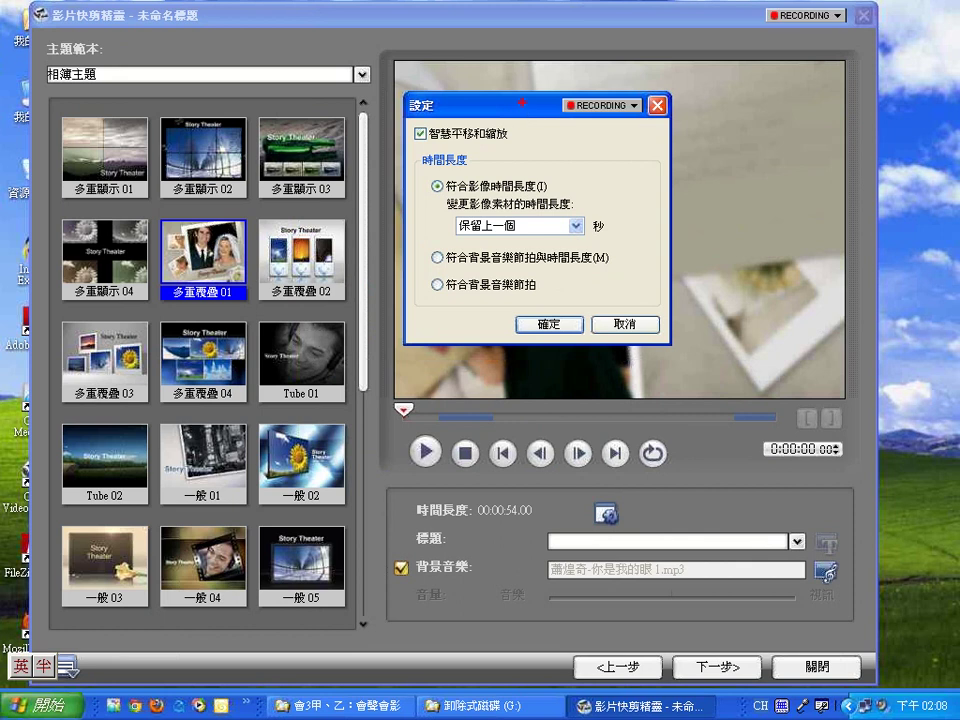
{"action": "mouse_move", "coordinate": [414, 172]}
{"action": "left_mouse_down"}
{"action": "mouse_move", "coordinate": [415, 193]}
{"action": "mouse_move", "coordinate": [444, 193]}
{"action": "left_mouse_up"}
{"action": "mouse_move", "coordinate": [411, 251]}
{"action": "left_mouse_down"}
{"action": "mouse_move", "coordinate": [432, 237]}
{"action": "mouse_move", "coordinate": [510, 267]}
{"action": "mouse_move", "coordinate": [607, 270]}
{"action": "left_mouse_up"}
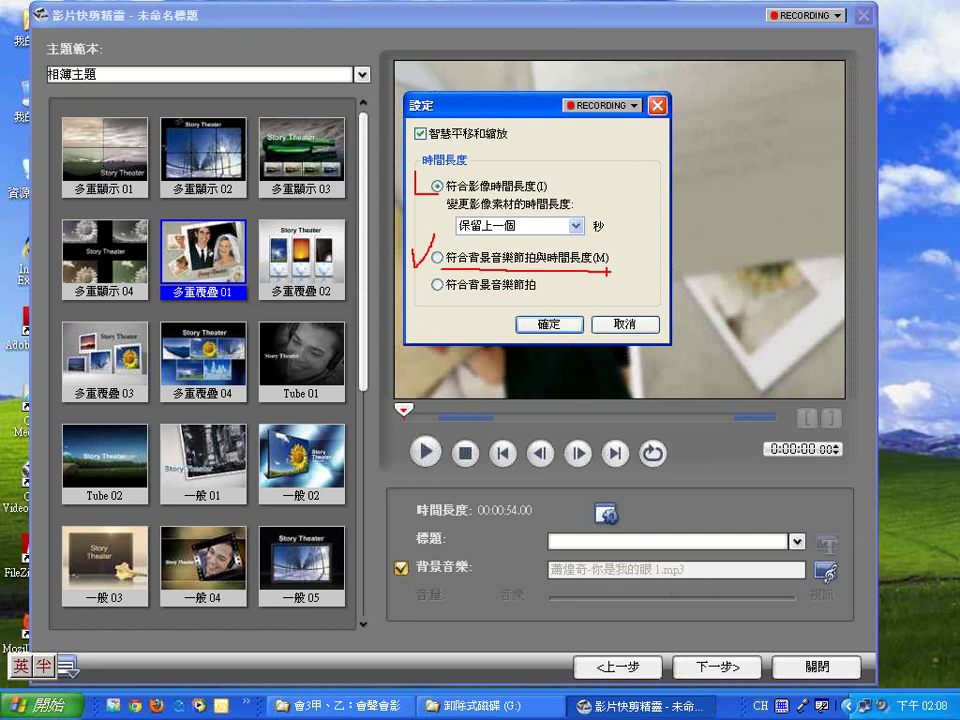
{"action": "left_click_drag", "start_coordinate": [441, 299], "coordinate": [541, 298]}
{"action": "left_click_drag", "start_coordinate": [411, 287], "coordinate": [432, 274]}
{"action": "mouse_move", "coordinate": [566, 233]}
{"action": "left_mouse_down"}
{"action": "mouse_move", "coordinate": [572, 242]}
{"action": "mouse_move", "coordinate": [604, 208]}
{"action": "left_mouse_up"}
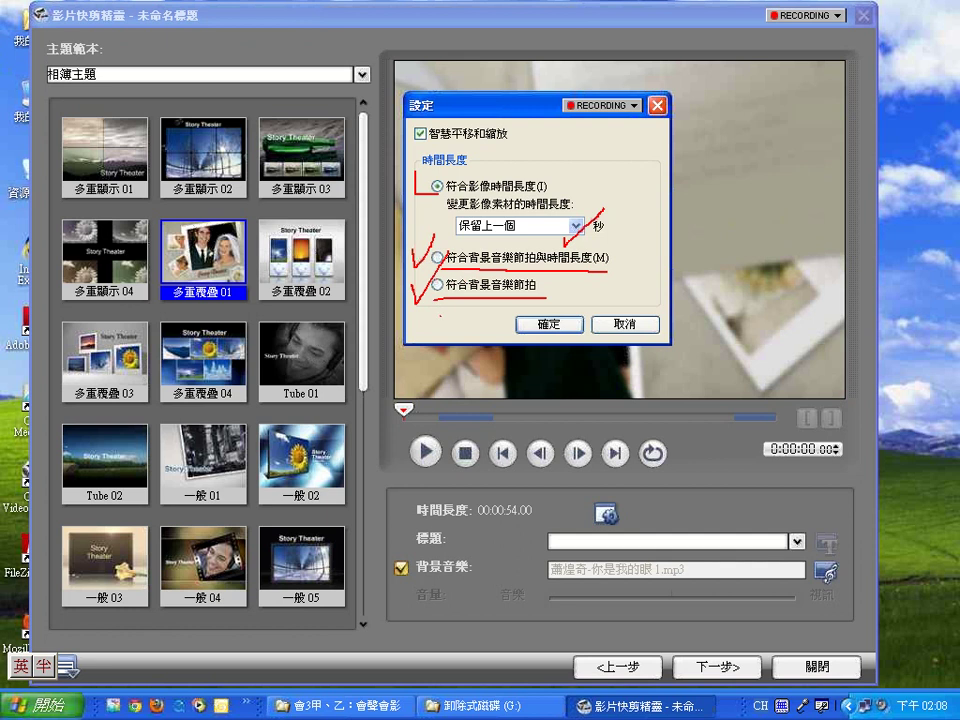
{"action": "left_click_drag", "start_coordinate": [440, 316], "coordinate": [432, 284]}
{"action": "left_click_drag", "start_coordinate": [618, 244], "coordinate": [648, 235]}
{"action": "mouse_move", "coordinate": [518, 230]}
{"action": "left_mouse_down"}
{"action": "mouse_move", "coordinate": [546, 222]}
{"action": "mouse_move", "coordinate": [590, 248]}
{"action": "left_mouse_up"}
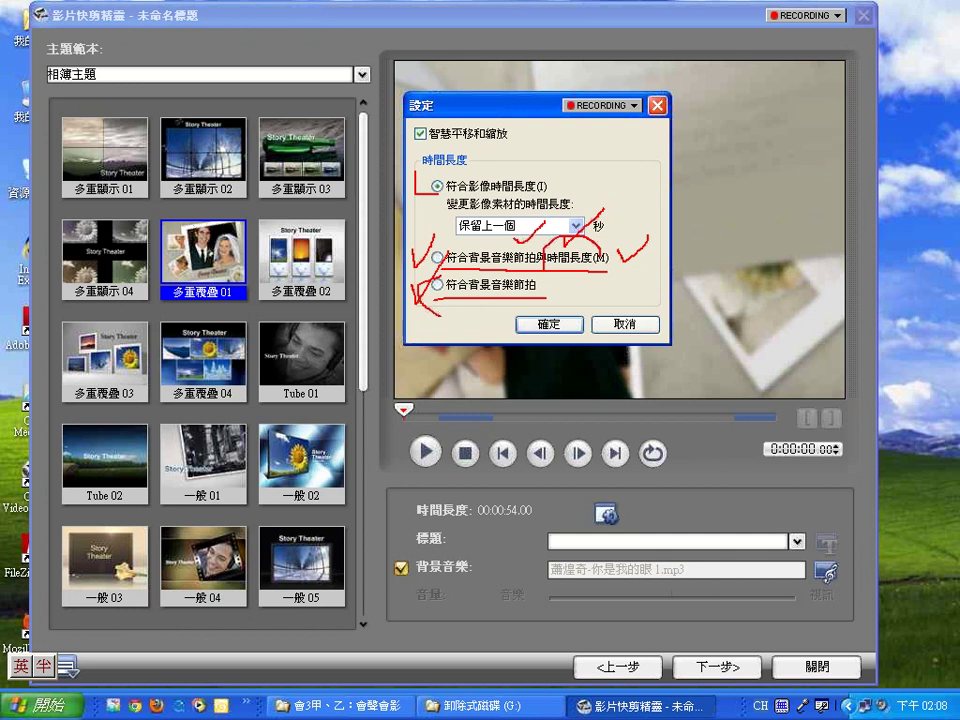
{"action": "left_click_drag", "start_coordinate": [600, 258], "coordinate": [543, 264]}
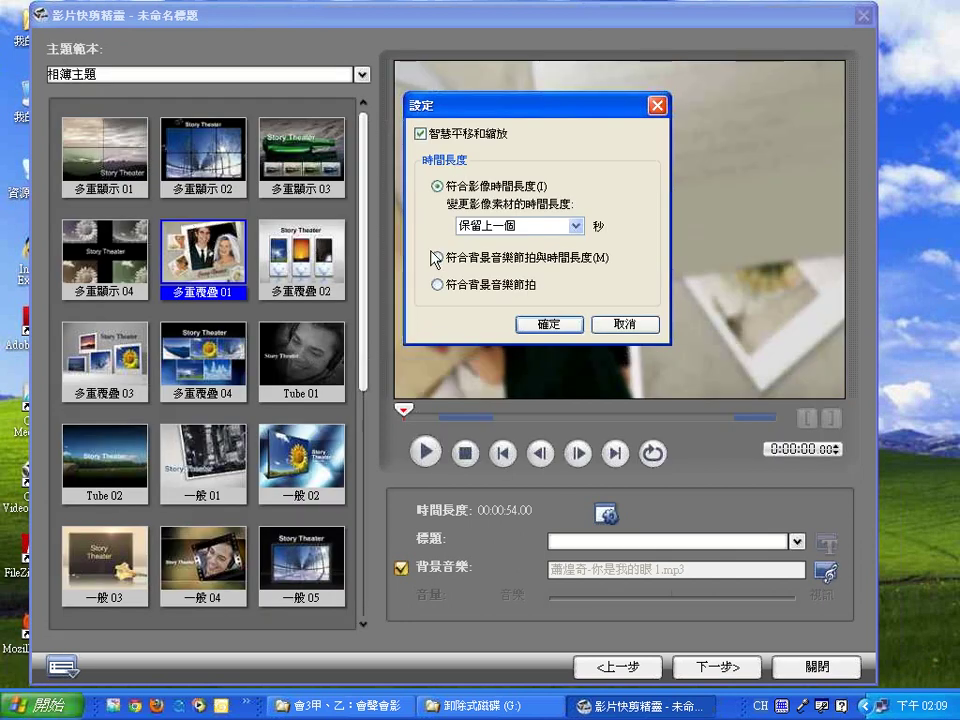
Set the film's duration to 符合背景音樂節拍與時間長度 and apply the settings
{"action": "left_click", "coordinate": [437, 257]}
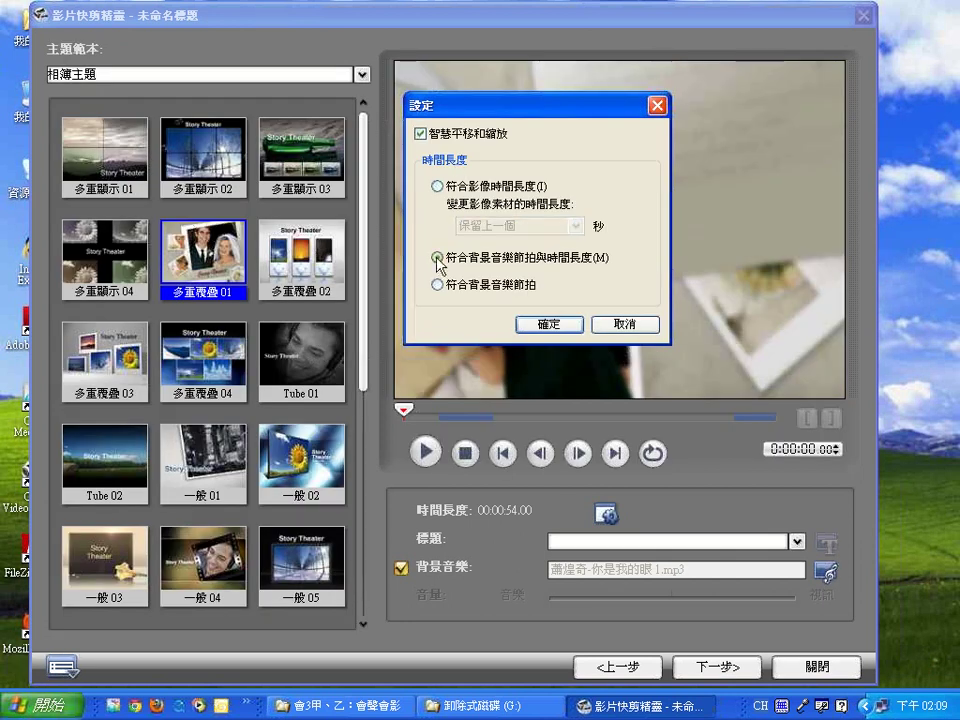
{"action": "left_click", "coordinate": [551, 324]}
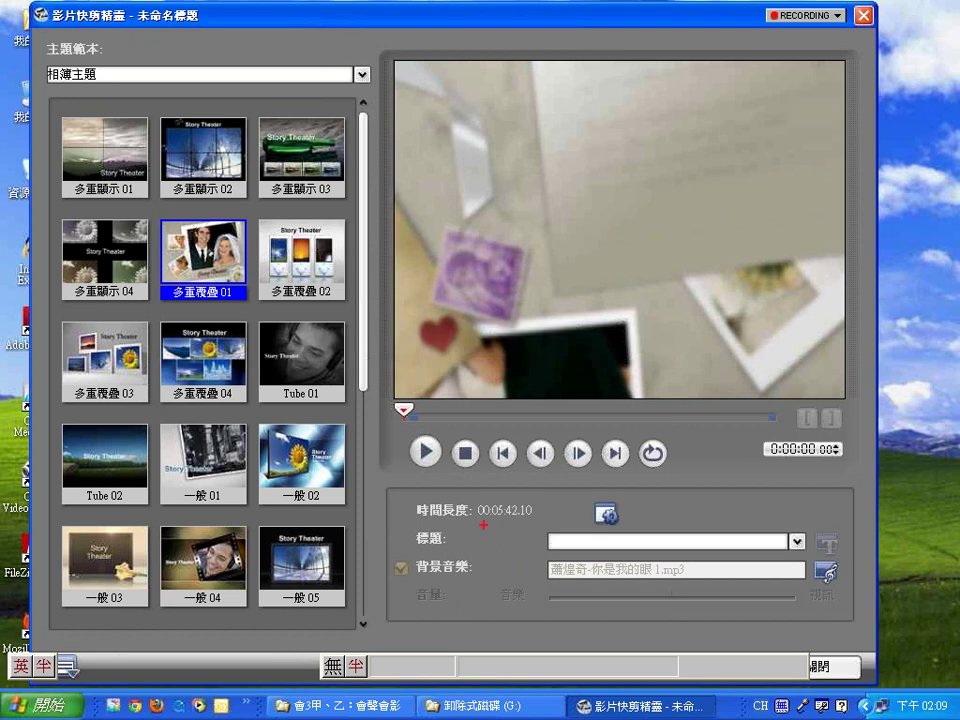
{"action": "left_click_drag", "start_coordinate": [452, 525], "coordinate": [547, 517]}
{"action": "mouse_move", "coordinate": [488, 468]}
{"action": "left_mouse_down"}
{"action": "mouse_move", "coordinate": [495, 488]}
{"action": "mouse_move", "coordinate": [505, 472]}
{"action": "mouse_move", "coordinate": [525, 482]}
{"action": "mouse_move", "coordinate": [563, 467]}
{"action": "left_mouse_up"}
{"action": "left_click_drag", "start_coordinate": [610, 172], "coordinate": [645, 326]}
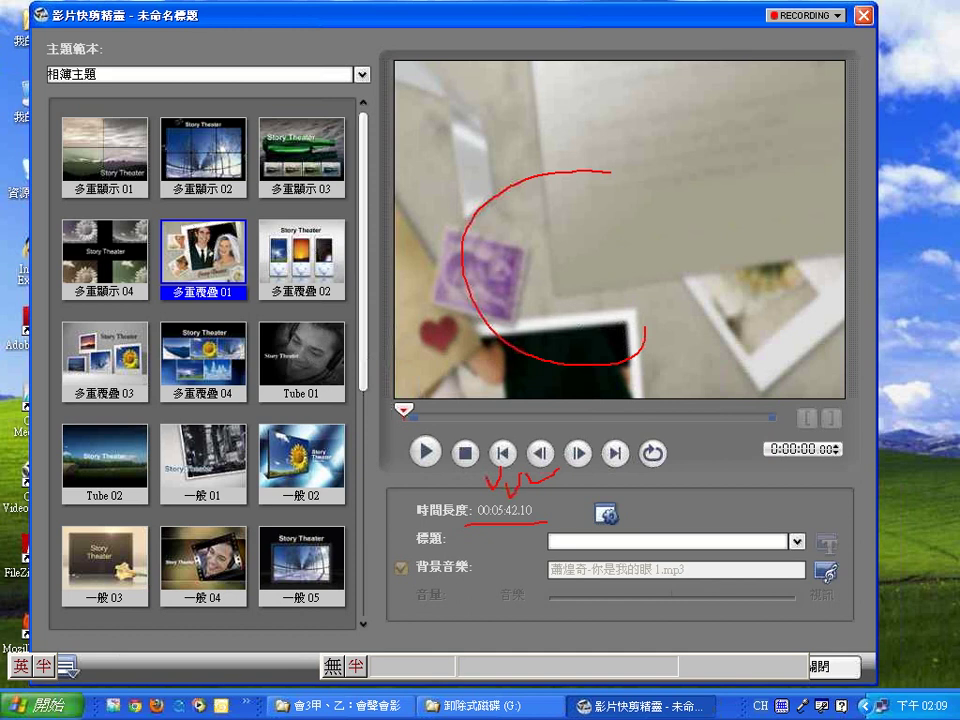
{"action": "key", "text": "Escape"}
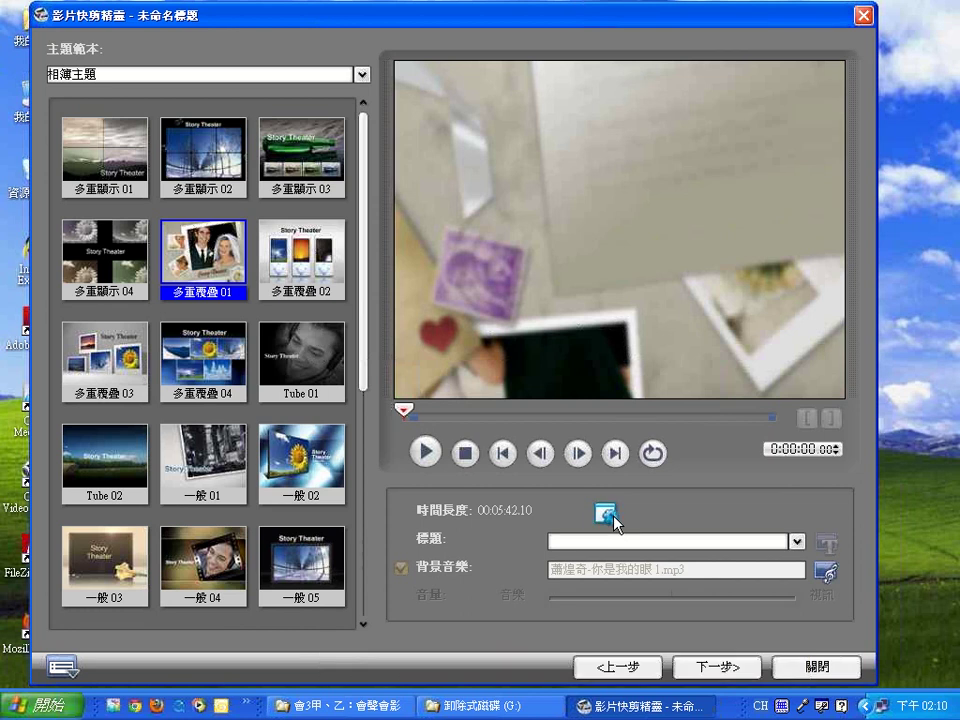
Set the film's duration to 符合影像時間長度, apply the settings and move the preview to the 32-second mark
{"action": "left_click", "coordinate": [609, 515]}
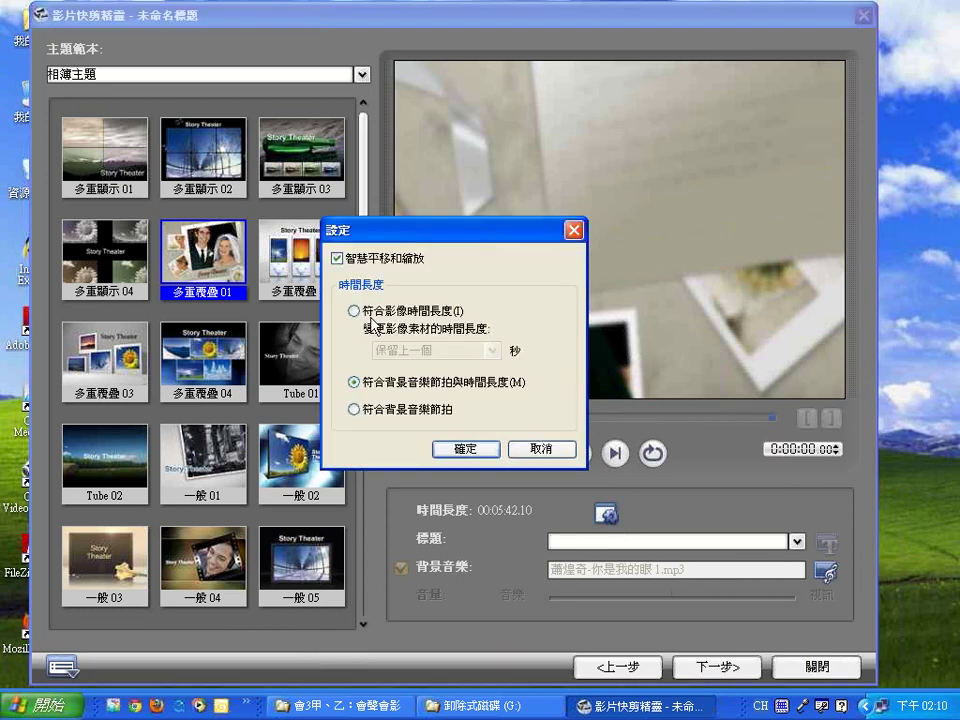
{"action": "left_click", "coordinate": [356, 312]}
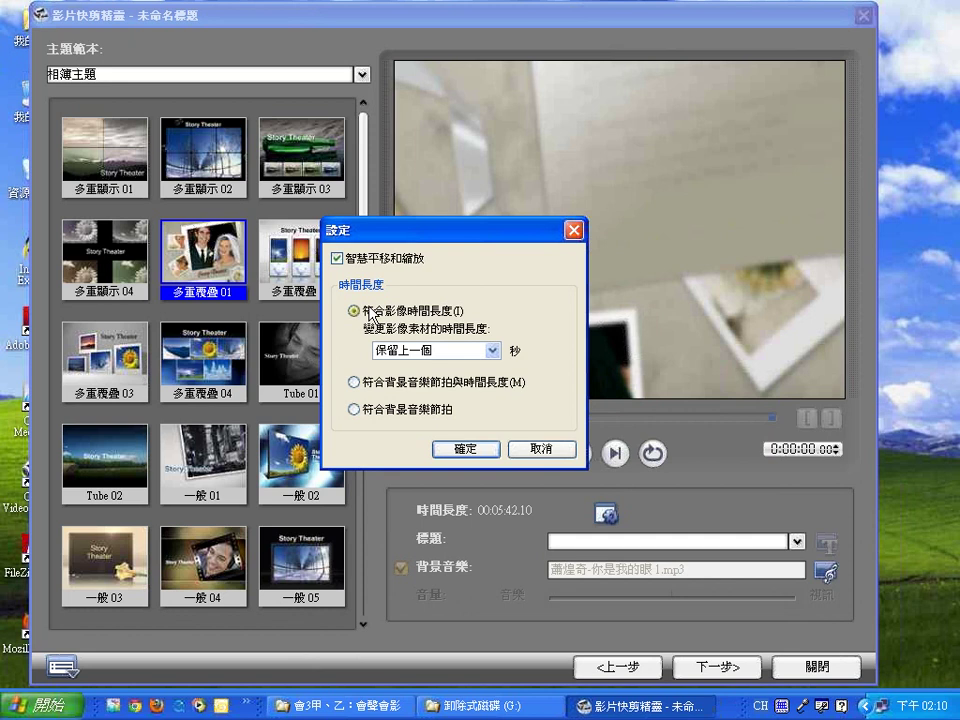
{"action": "left_click", "coordinate": [354, 382]}
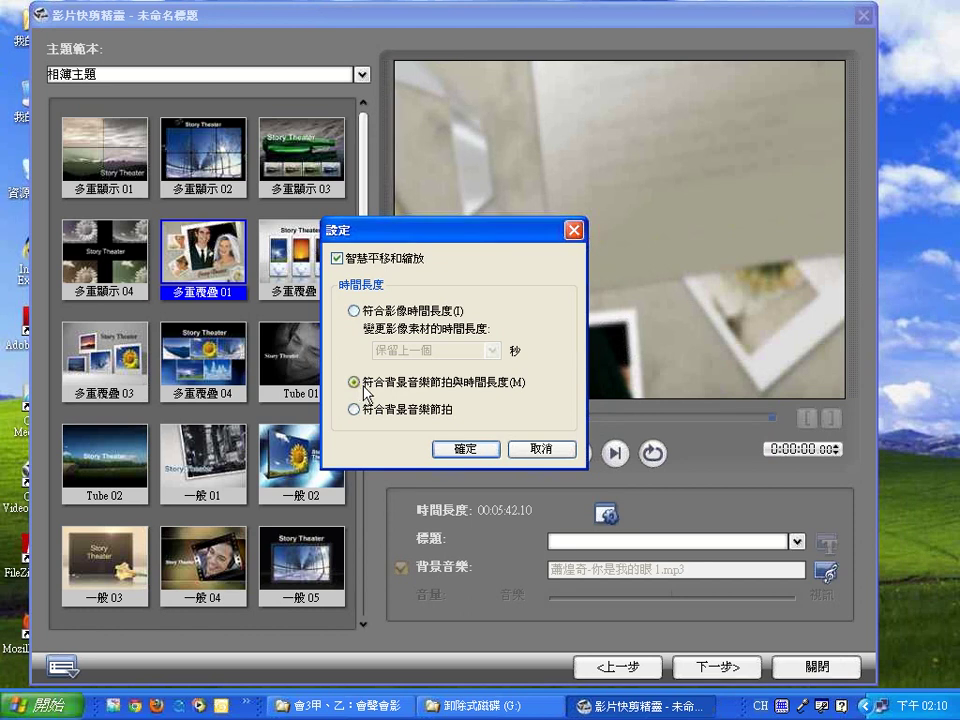
{"action": "left_click", "coordinate": [354, 311]}
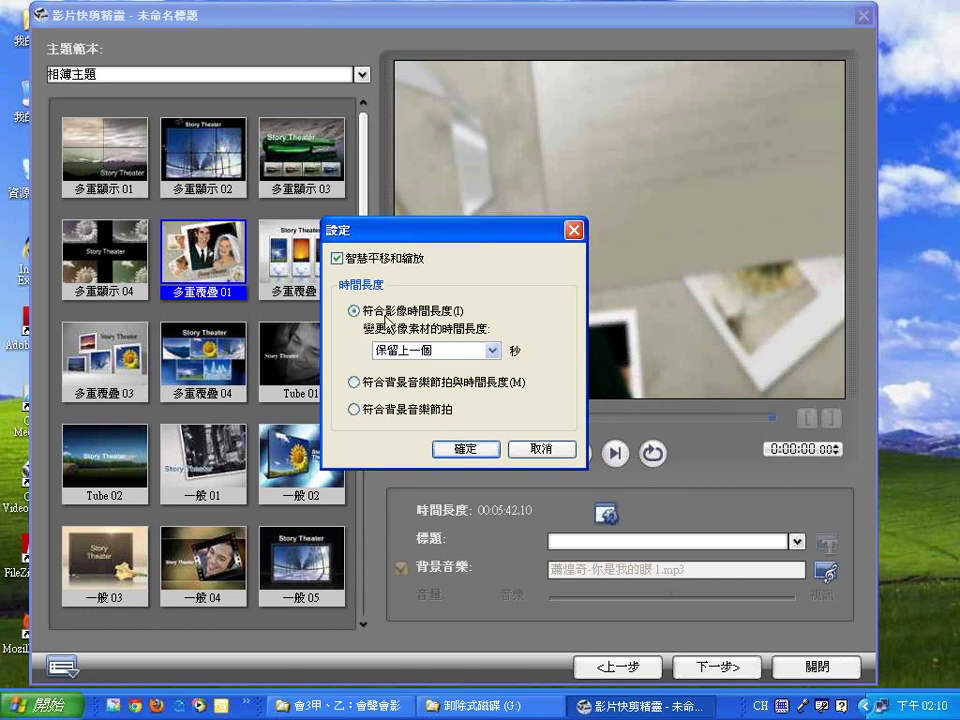
{"action": "left_click", "coordinate": [466, 448]}
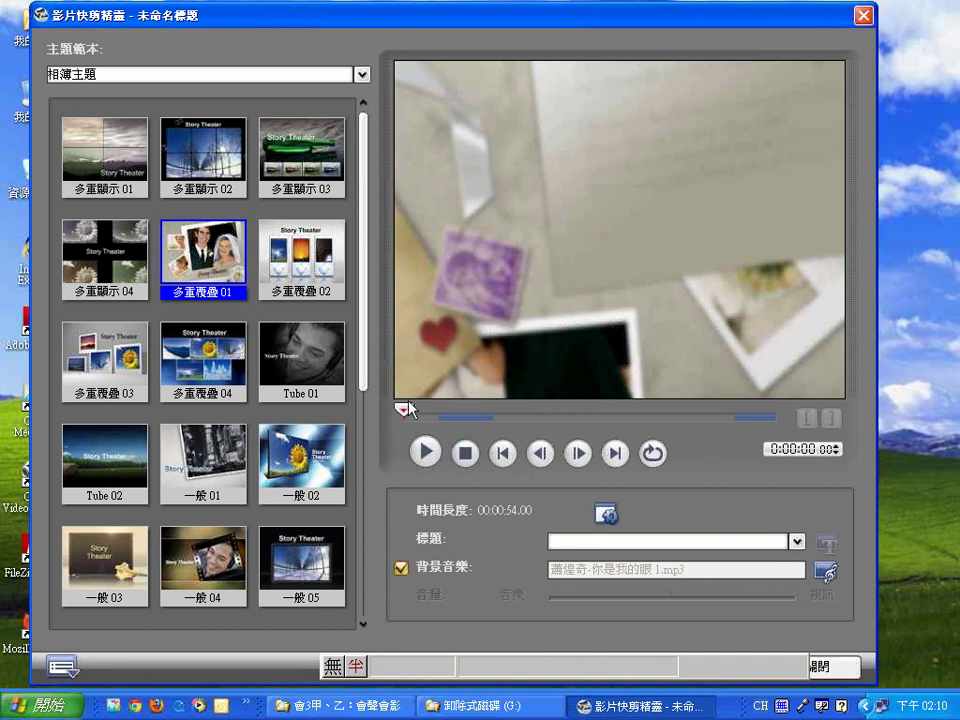
{"action": "left_click_drag", "start_coordinate": [407, 410], "coordinate": [624, 406]}
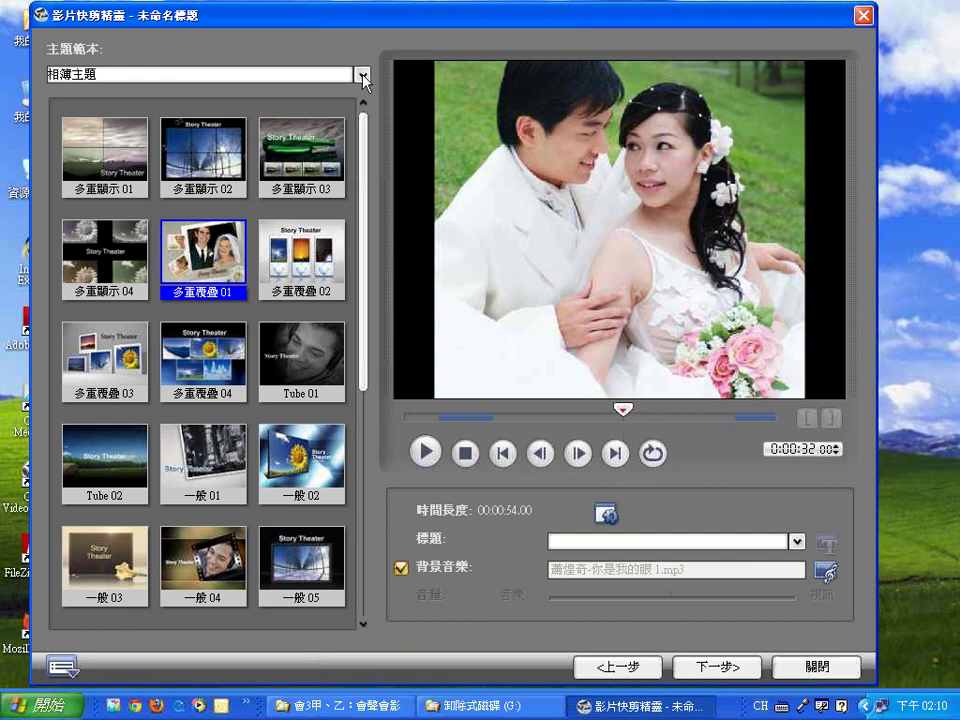
Examine the available theme template categories and look through the remaining 相簿主題 templates
{"action": "left_click", "coordinate": [362, 75]}
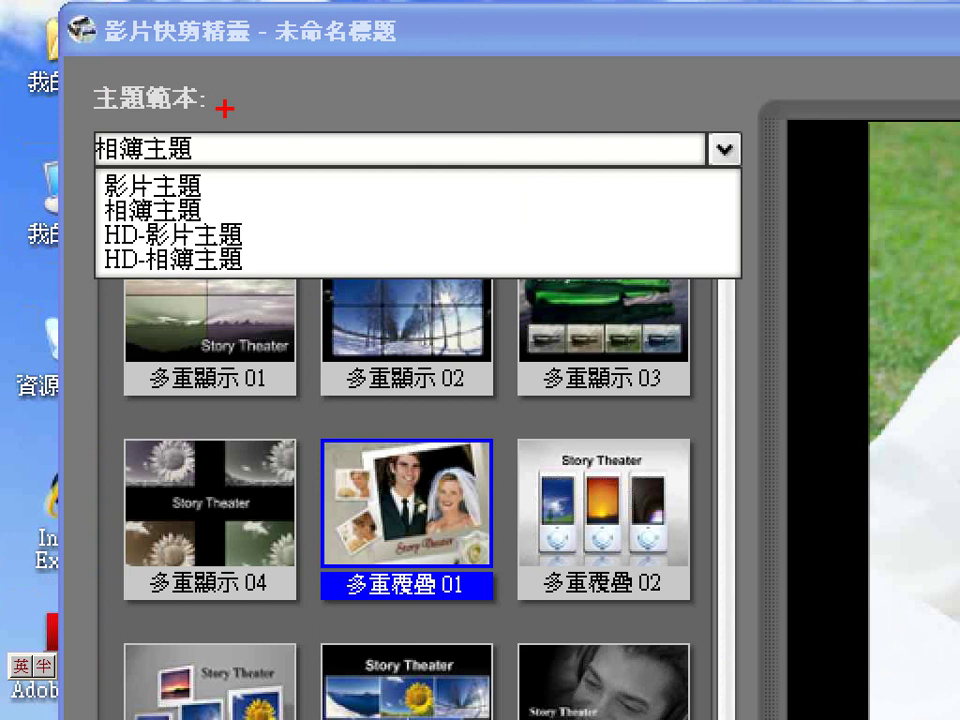
{"action": "left_click_drag", "start_coordinate": [226, 108], "coordinate": [287, 63]}
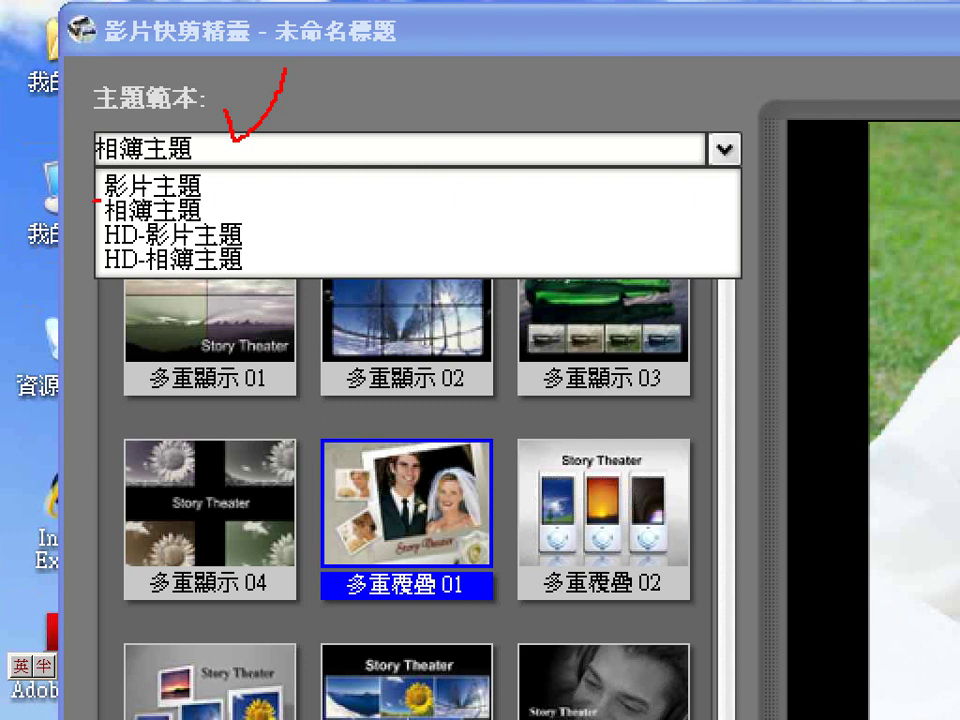
{"action": "left_click_drag", "start_coordinate": [97, 201], "coordinate": [224, 198]}
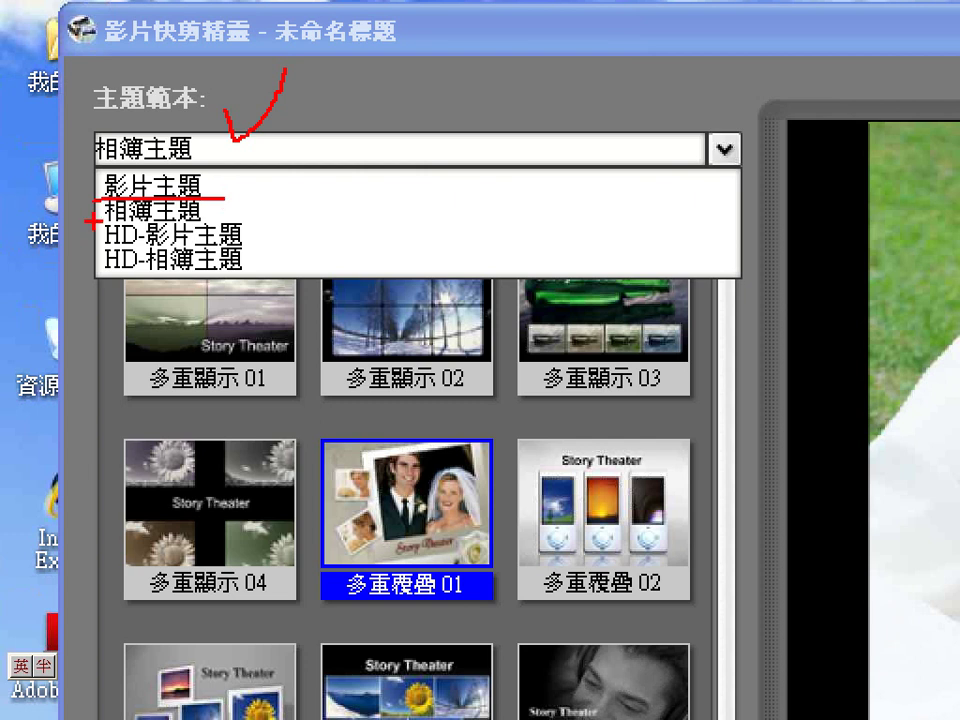
{"action": "mouse_move", "coordinate": [94, 200]}
{"action": "left_mouse_down"}
{"action": "mouse_move", "coordinate": [97, 272]}
{"action": "mouse_move", "coordinate": [150, 285]}
{"action": "mouse_move", "coordinate": [260, 285]}
{"action": "mouse_move", "coordinate": [222, 218]}
{"action": "mouse_move", "coordinate": [75, 213]}
{"action": "left_mouse_up"}
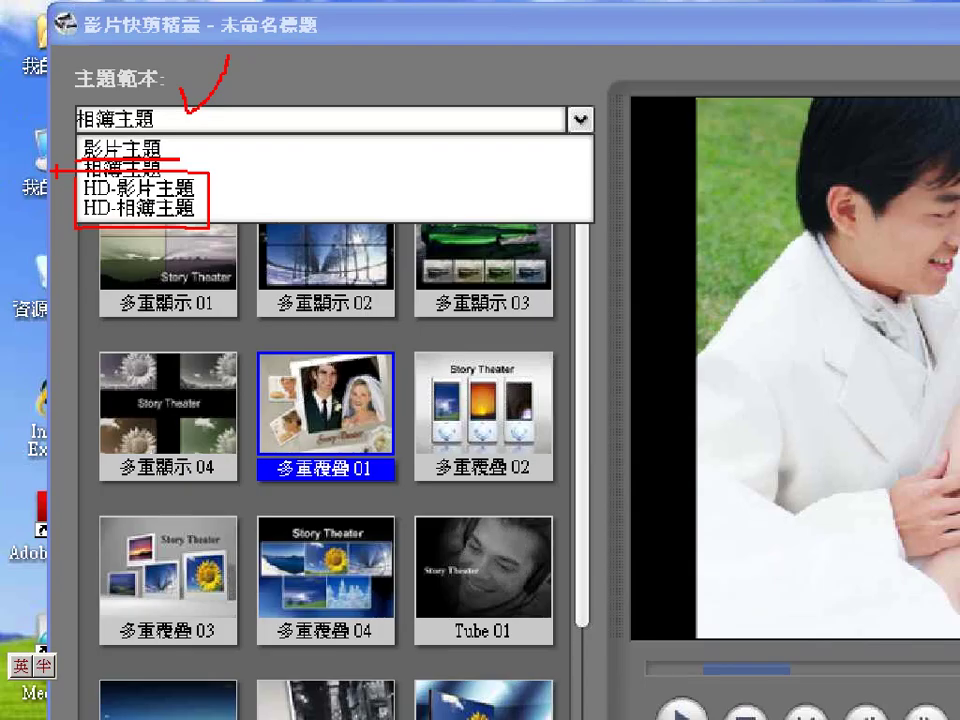
{"action": "key", "text": "Escape"}
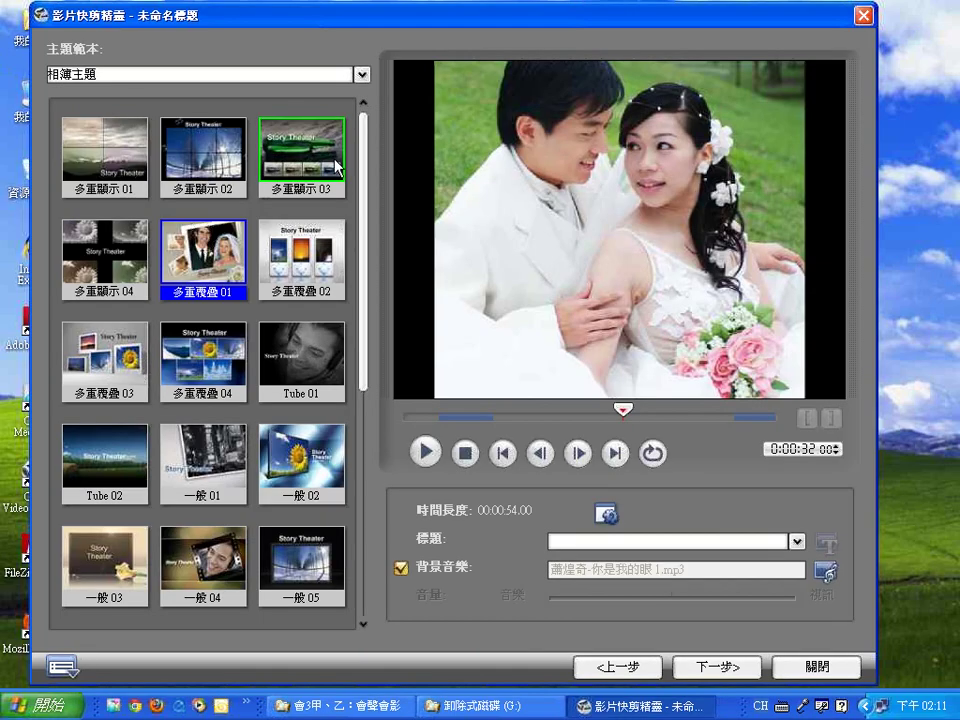
{"action": "scroll", "coordinate": [357, 336], "scroll_direction": "down", "scroll_amount": 3}
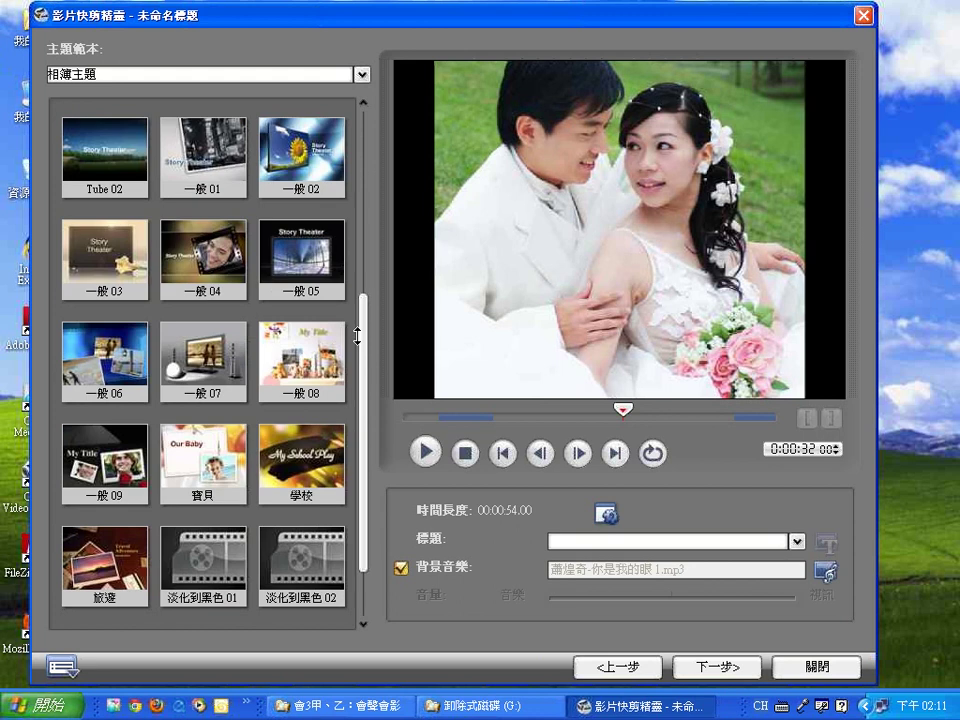
{"action": "scroll", "coordinate": [172, 438], "scroll_direction": "down", "scroll_amount": 2}
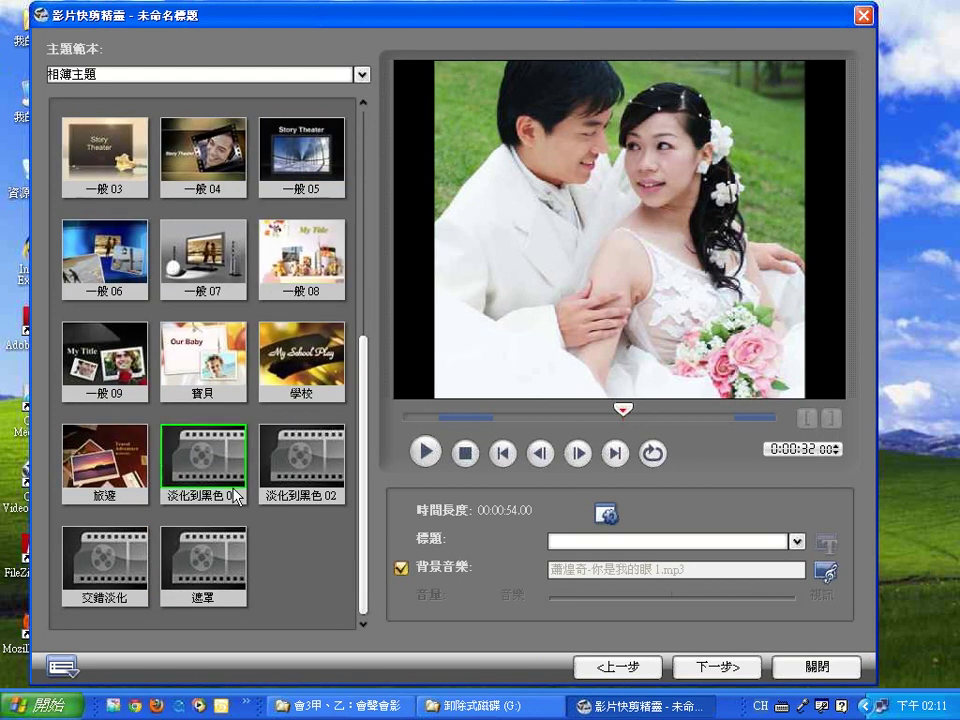
Proceed from the template settings to the wizard's output options page
{"action": "left_click", "coordinate": [717, 667]}
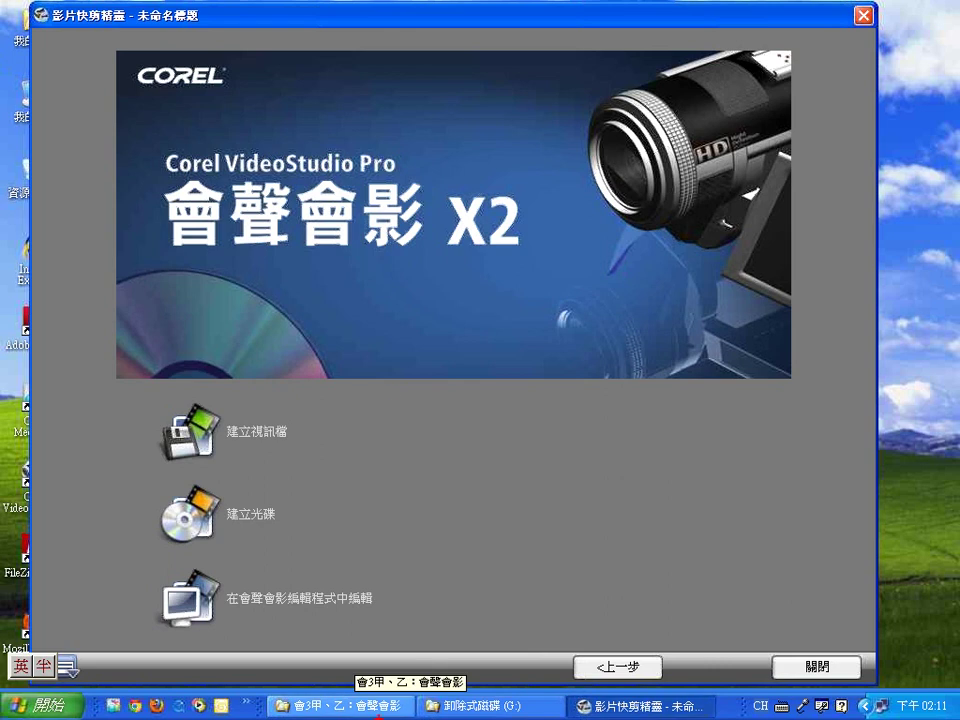
{"action": "left_click_drag", "start_coordinate": [155, 388], "coordinate": [155, 635]}
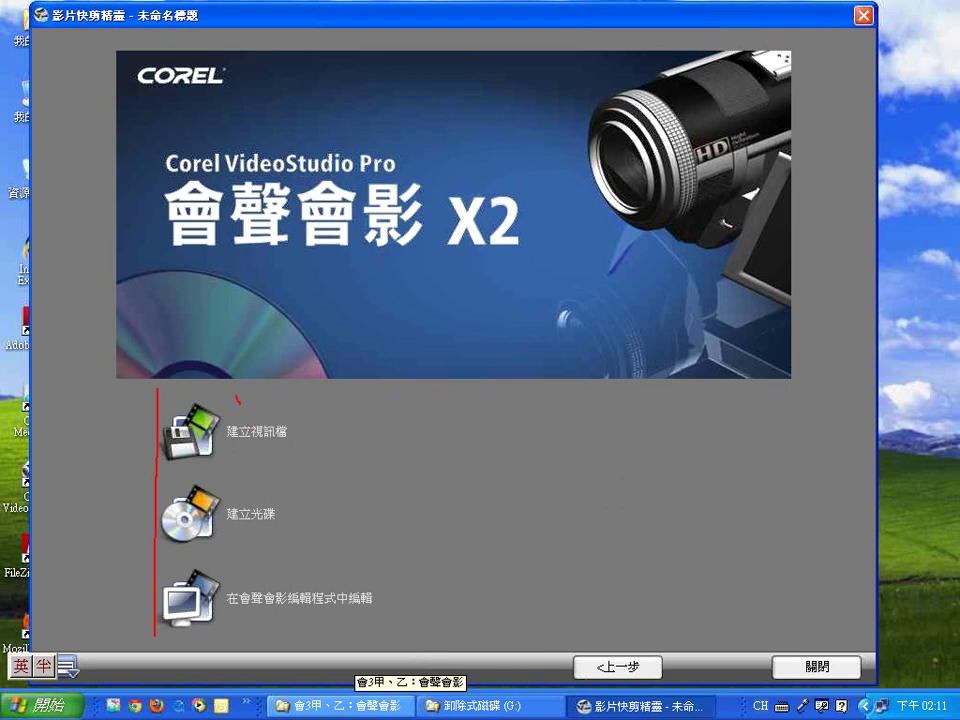
{"action": "left_click_drag", "start_coordinate": [240, 404], "coordinate": [288, 374]}
{"action": "mouse_move", "coordinate": [283, 500]}
{"action": "left_mouse_down"}
{"action": "mouse_move", "coordinate": [307, 497]}
{"action": "mouse_move", "coordinate": [319, 468]}
{"action": "left_mouse_up"}
{"action": "left_click_drag", "start_coordinate": [390, 578], "coordinate": [485, 563]}
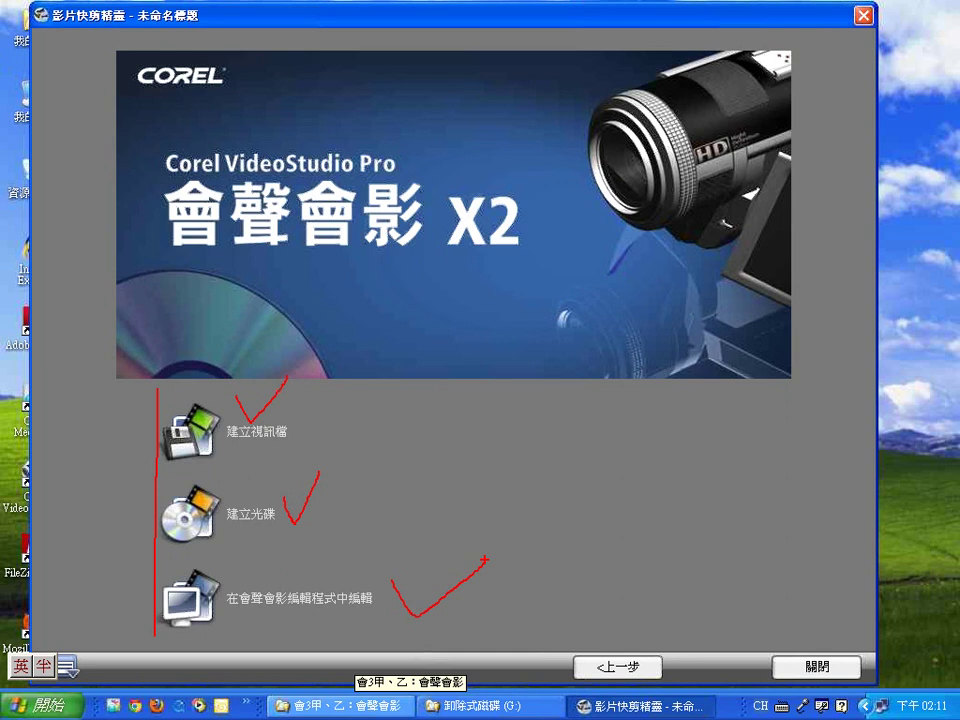
{"action": "key", "text": "Escape"}
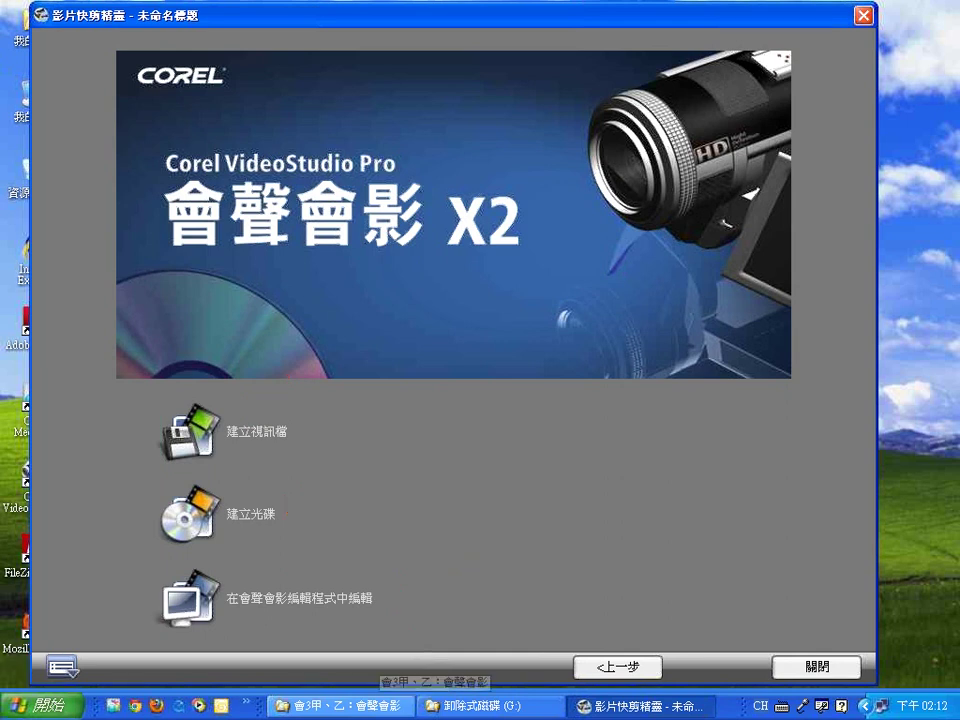
Choose to create a video file in the NTSC MPEG2 (720x480, 29.97 fps) format and bring up its save dialog
{"action": "left_click", "coordinate": [192, 433]}
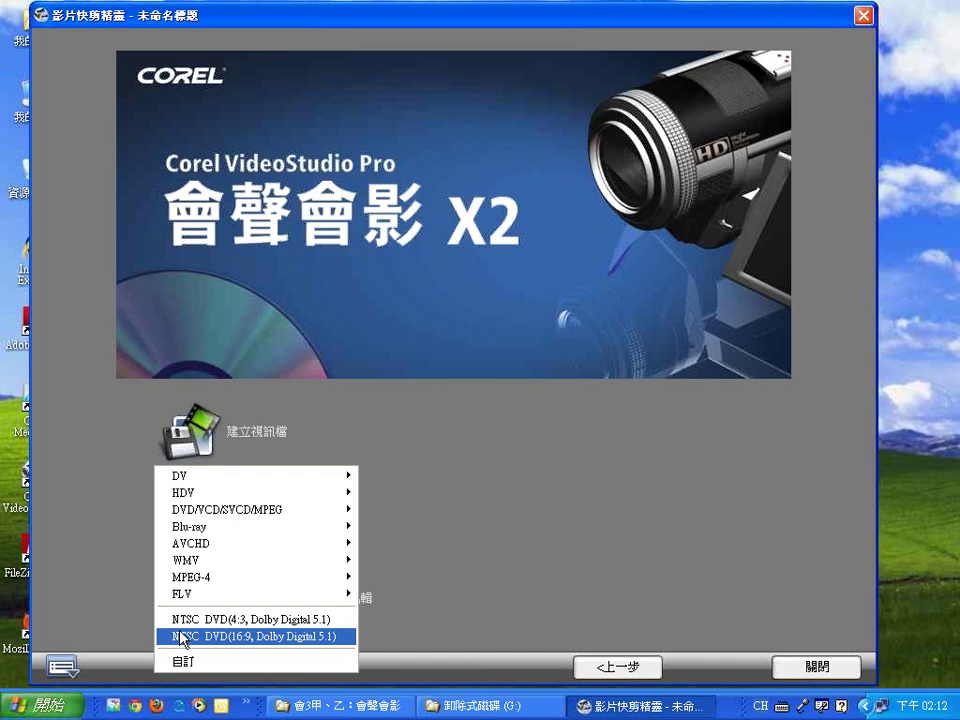
{"action": "mouse_move", "coordinate": [200, 561]}
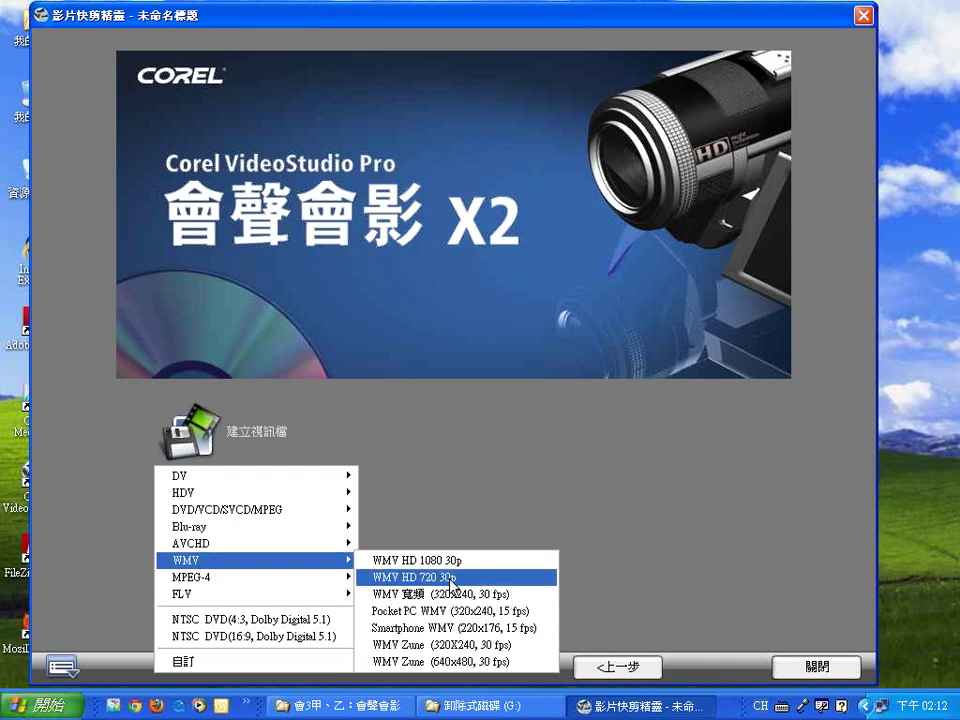
{"action": "mouse_move", "coordinate": [293, 584]}
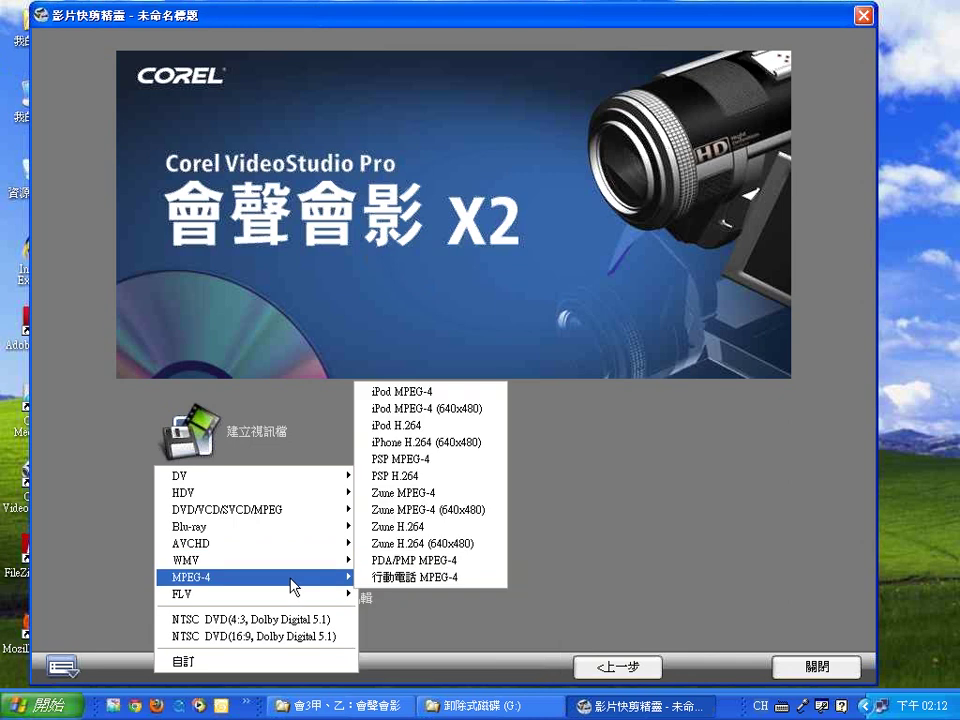
{"action": "mouse_move", "coordinate": [310, 513]}
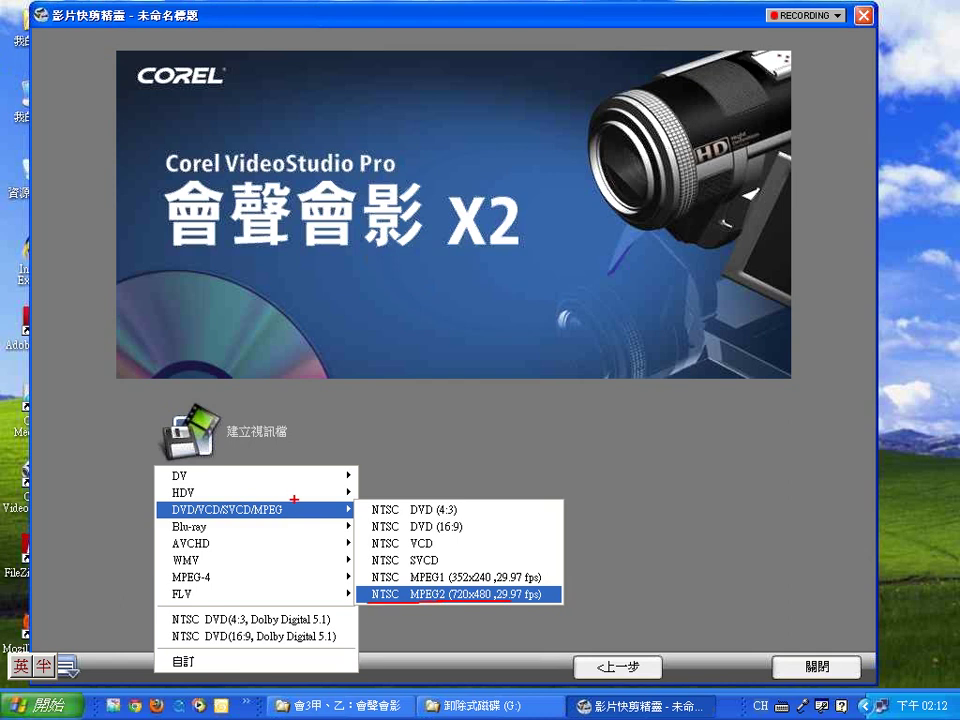
{"action": "left_click_drag", "start_coordinate": [294, 499], "coordinate": [318, 487]}
{"action": "mouse_move", "coordinate": [215, 552]}
{"action": "left_mouse_down"}
{"action": "mouse_move", "coordinate": [247, 545]}
{"action": "mouse_move", "coordinate": [251, 567]}
{"action": "left_mouse_up"}
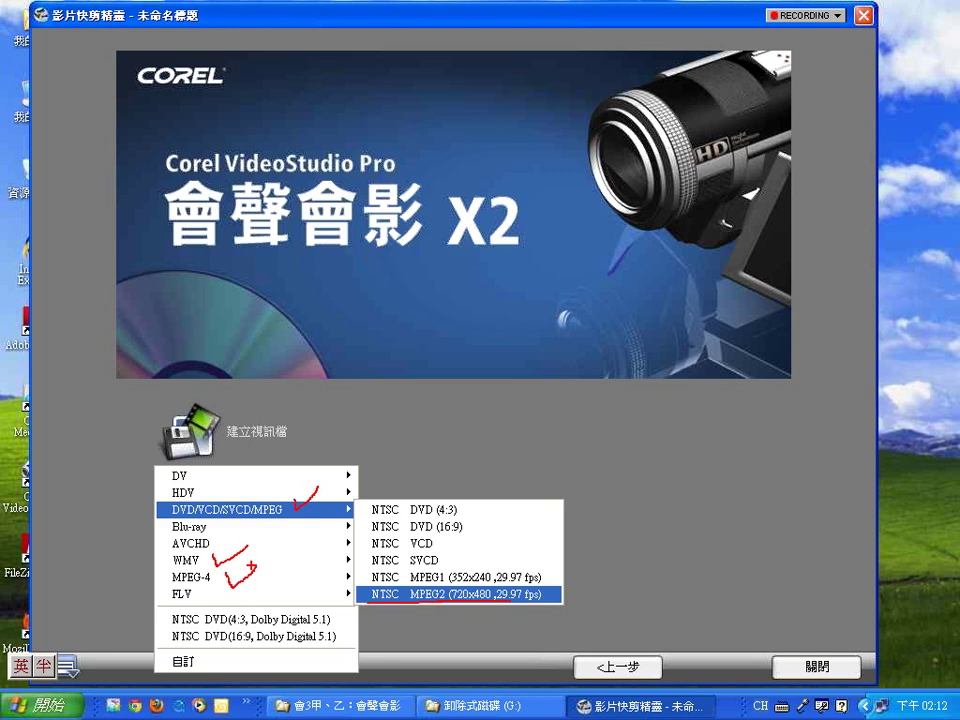
{"action": "left_click", "coordinate": [397, 594]}
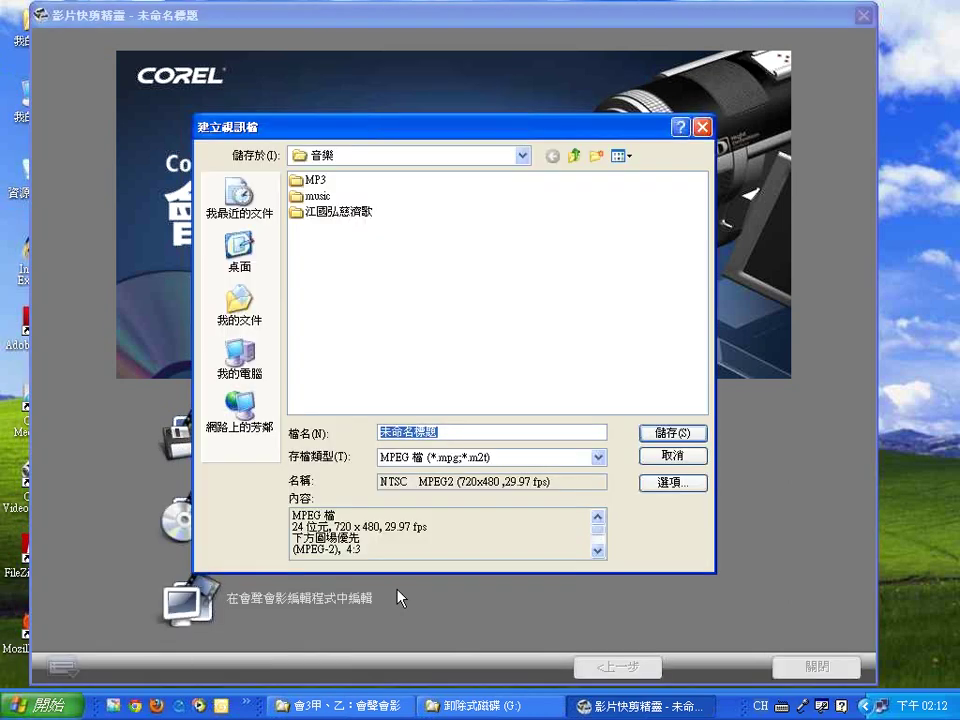